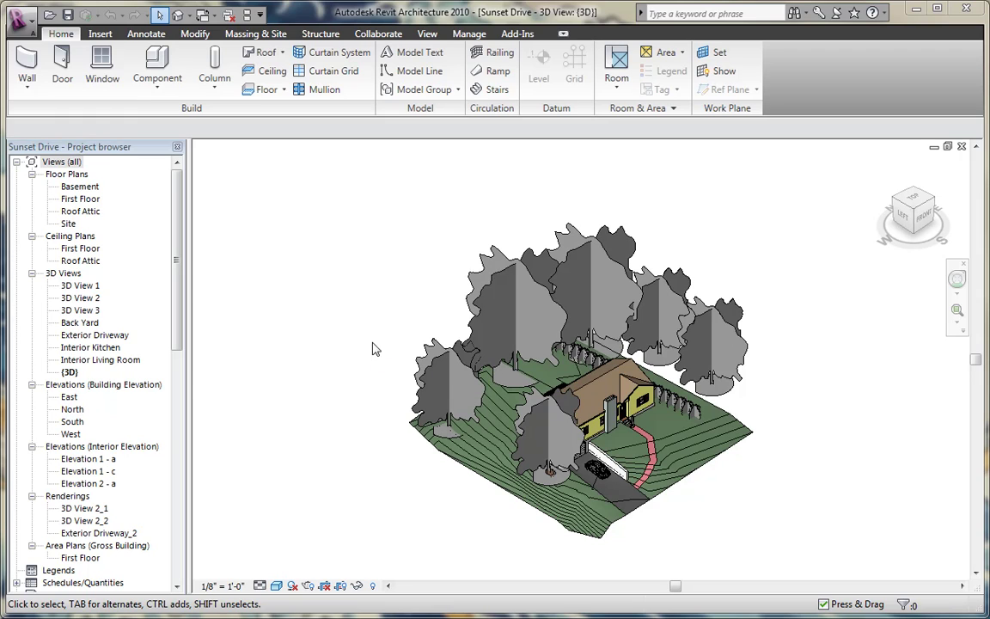
- Start a model review of the current Sunset Drive model using the Firm/Project Standards-Minimal check file
click(517, 34)
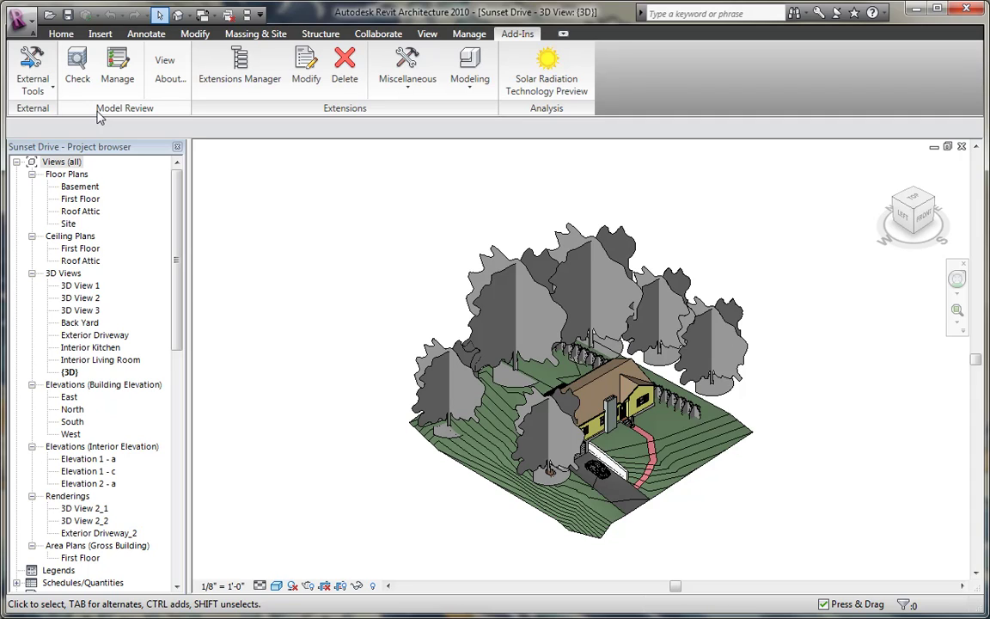
click(77, 69)
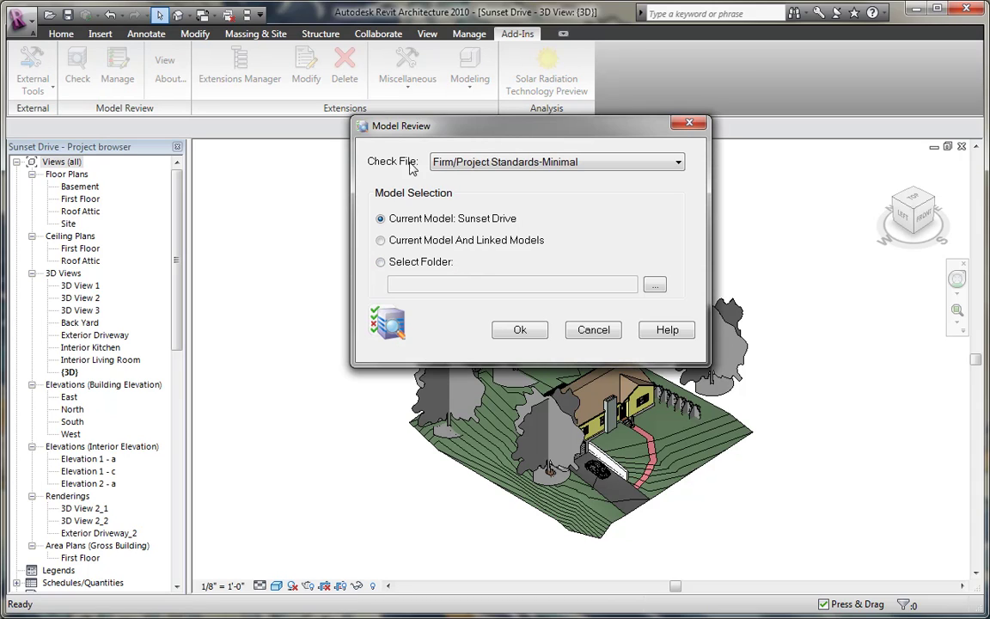
click(585, 163)
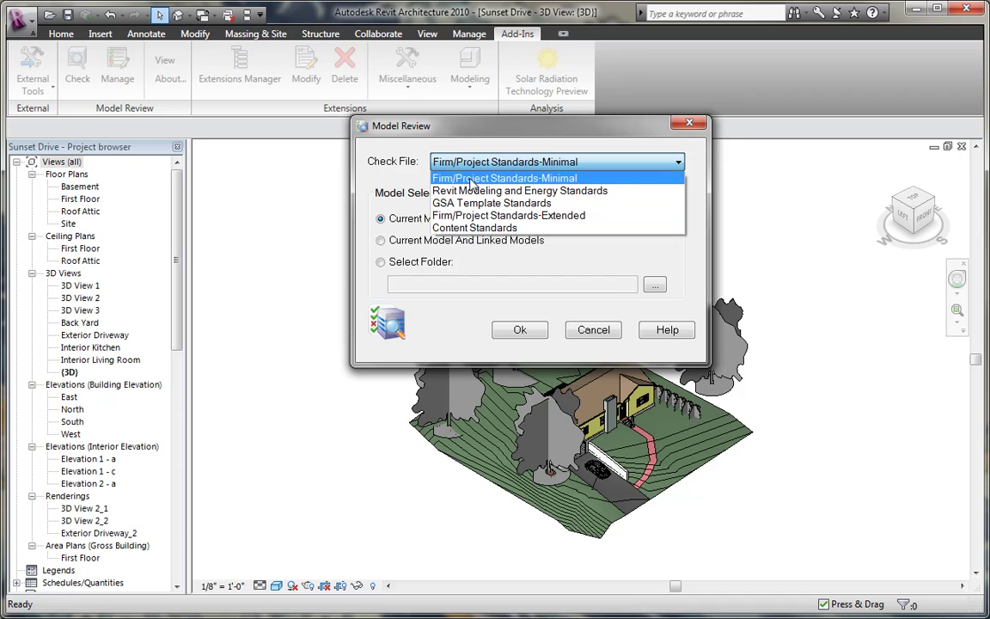
click(550, 178)
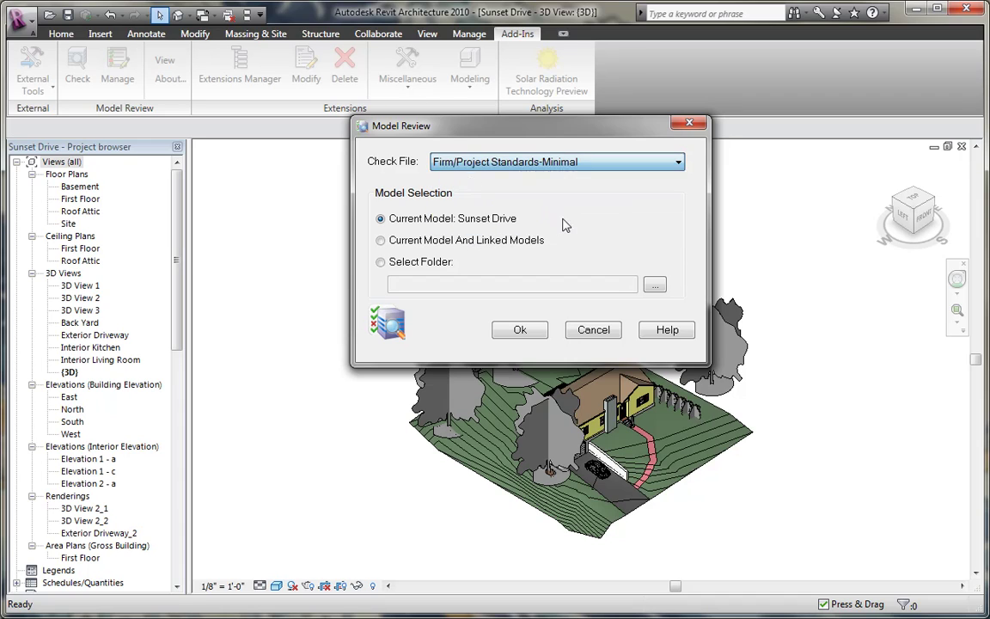
- Run the Minimal review, auto-fix Room Names Uppercase, and read the Dim Text Size and Model Naming Convention reports
click(520, 329)
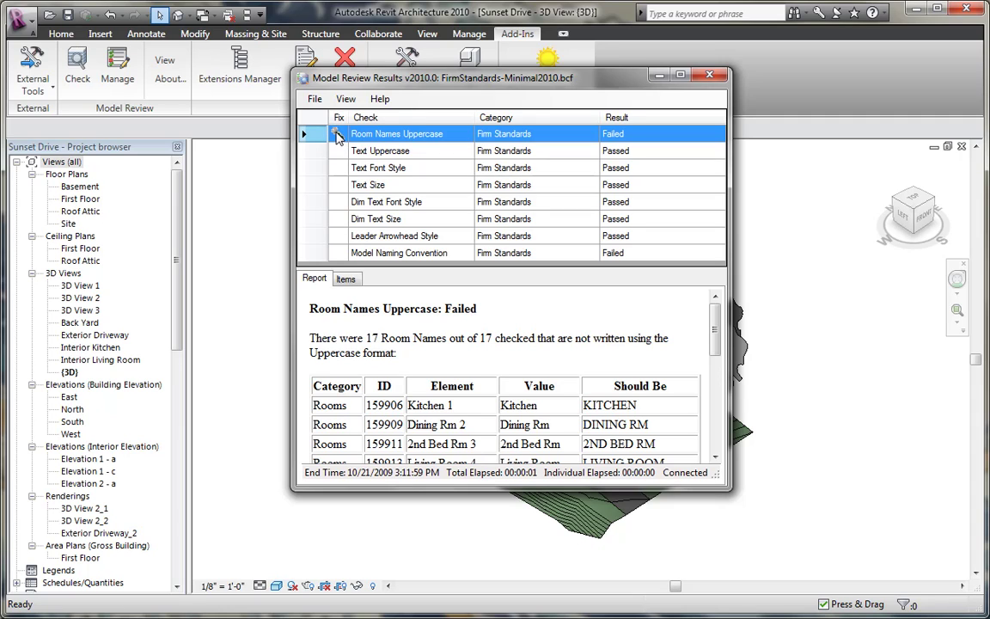
click(336, 135)
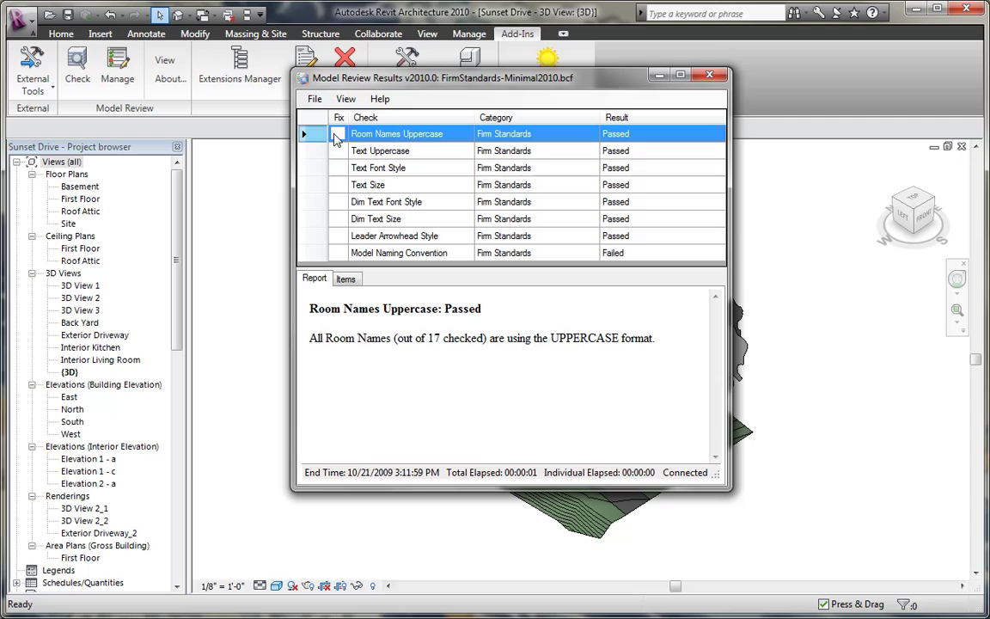
click(317, 225)
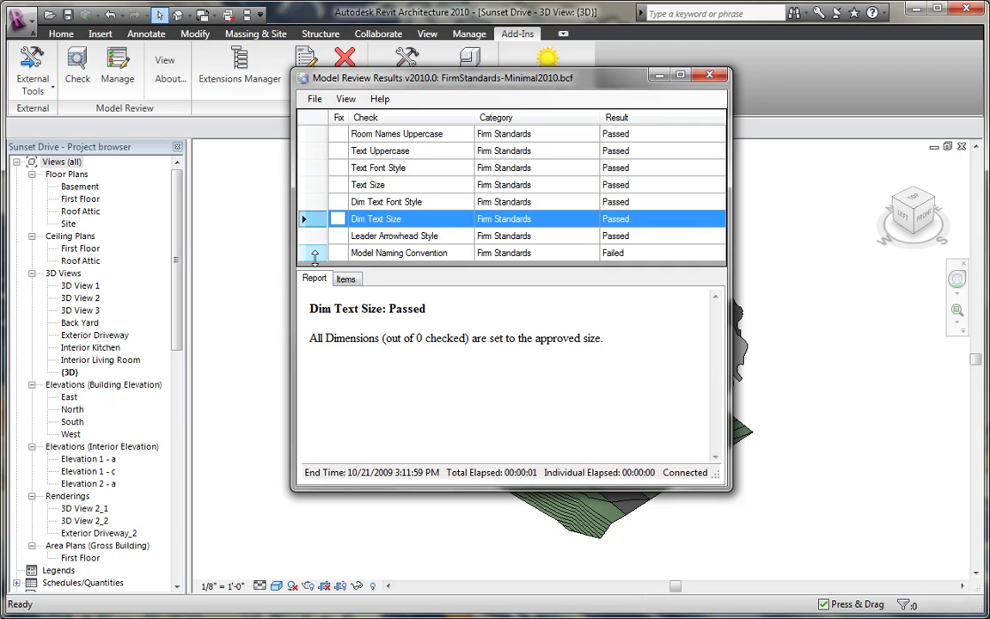
click(314, 255)
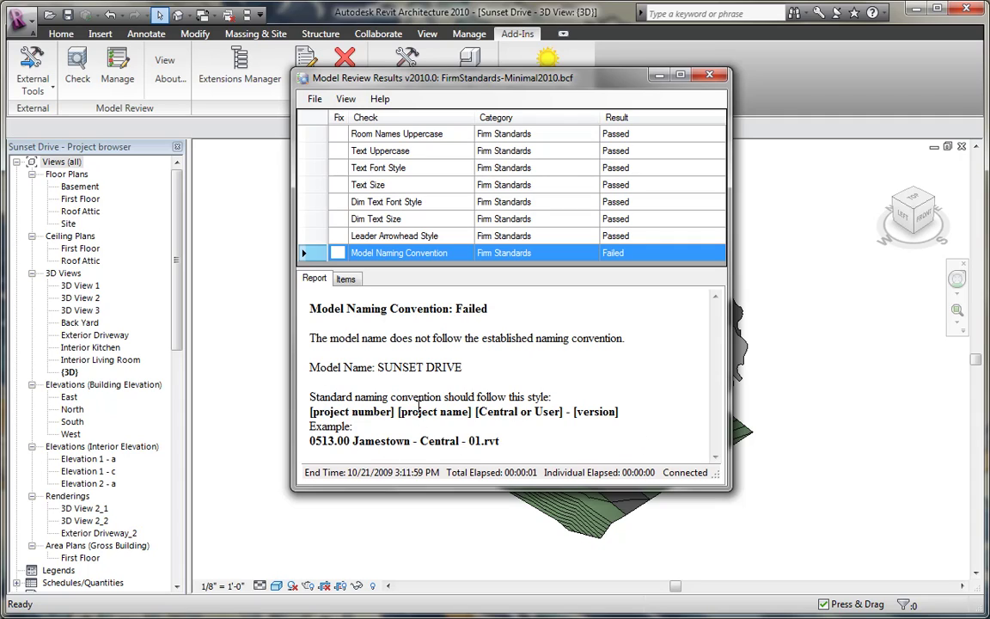
- Show the affected items for the Text Size, Text Uppercase, Room Names, Dim Text Size and Text Font Style checks
click(346, 278)
click(310, 186)
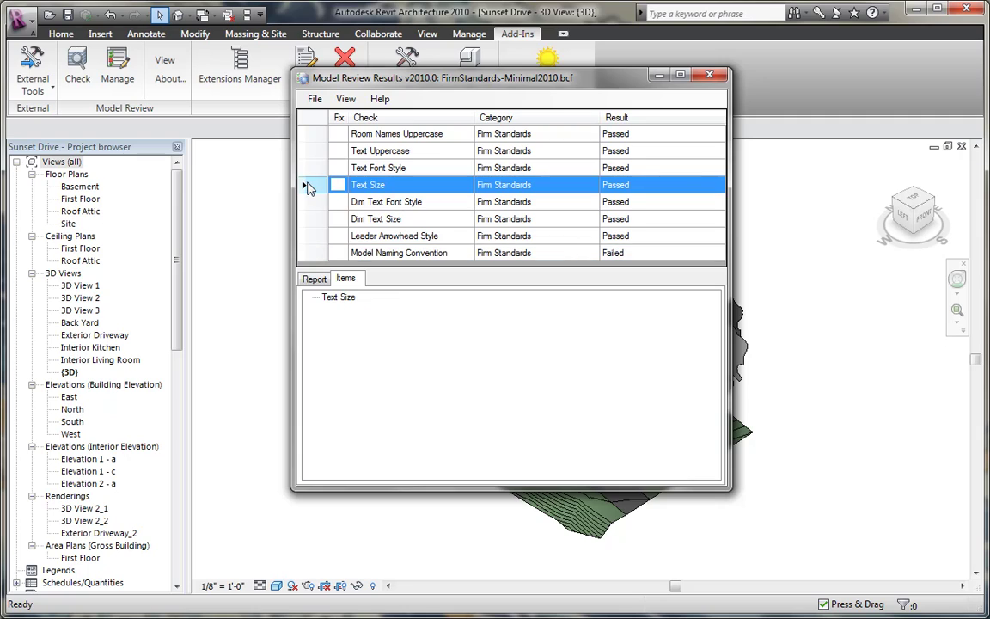
click(315, 151)
click(315, 135)
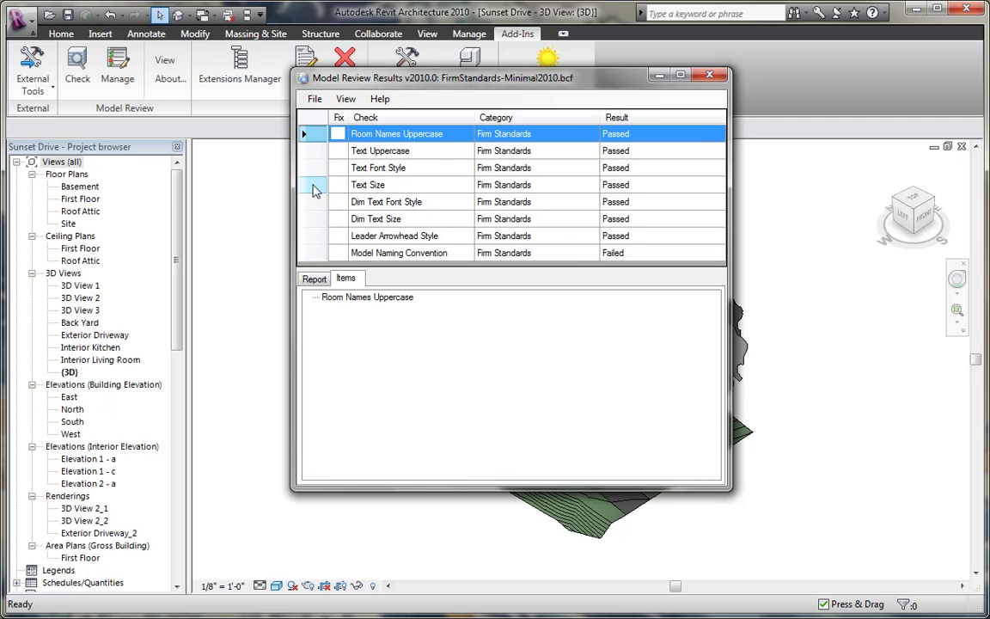
click(315, 218)
click(315, 167)
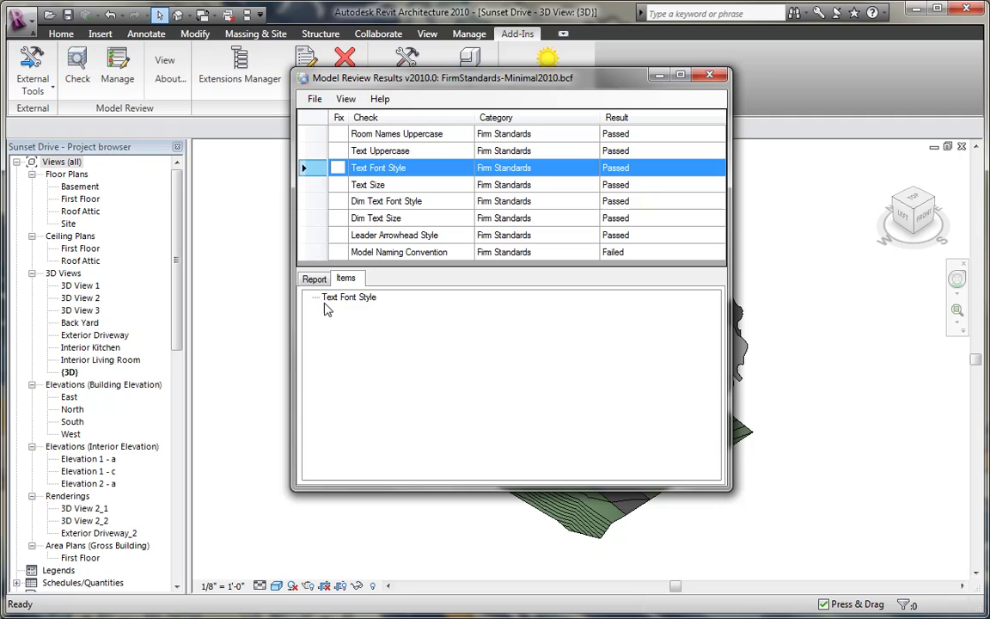
- Look over the report's save and share options, dismiss them, and move the results window aside
click(315, 100)
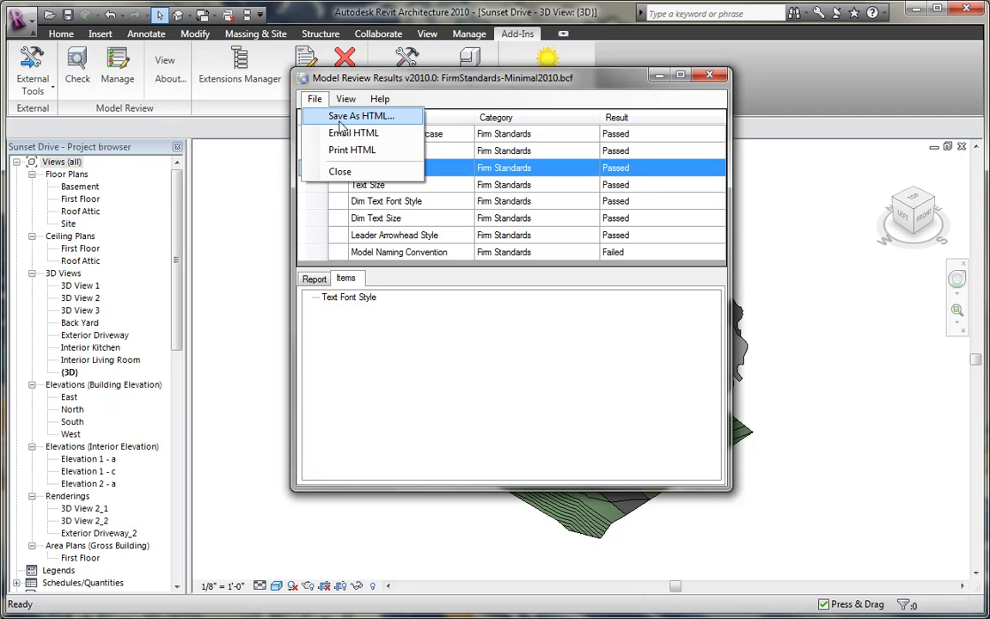
mouse_move(346, 101)
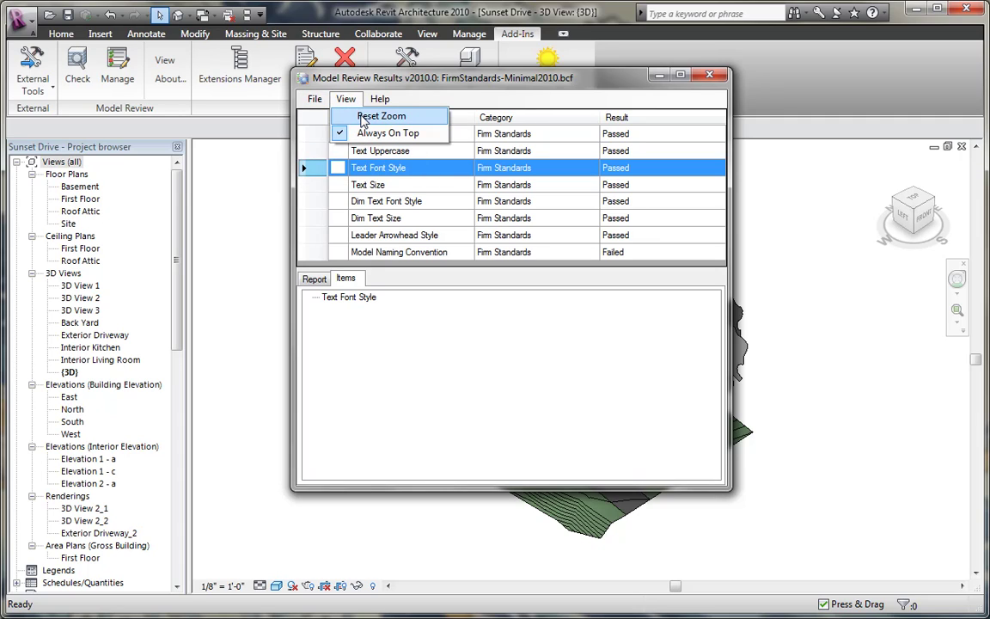
mouse_move(381, 98)
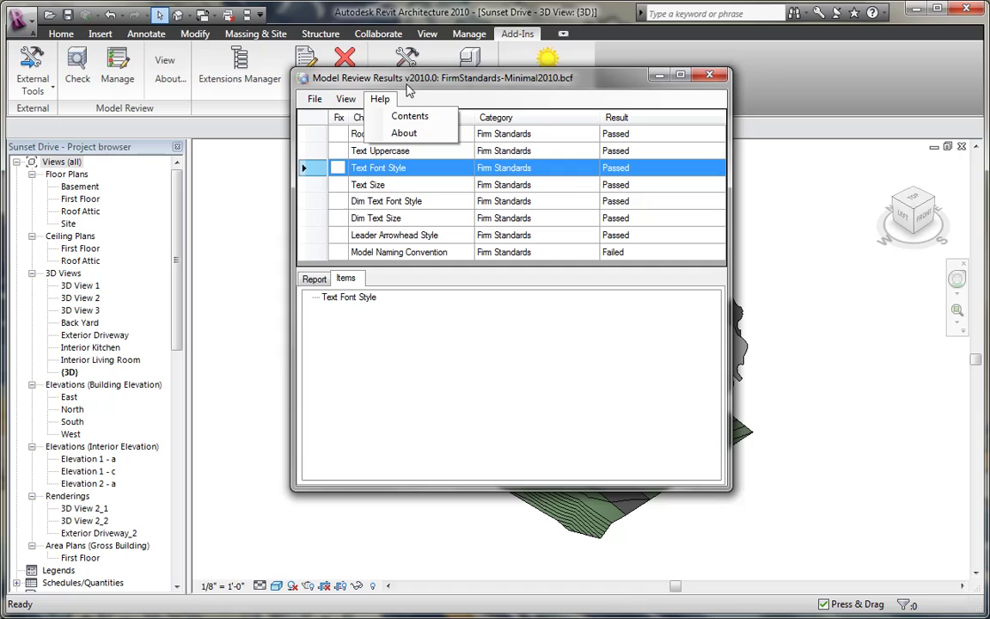
click(600, 198)
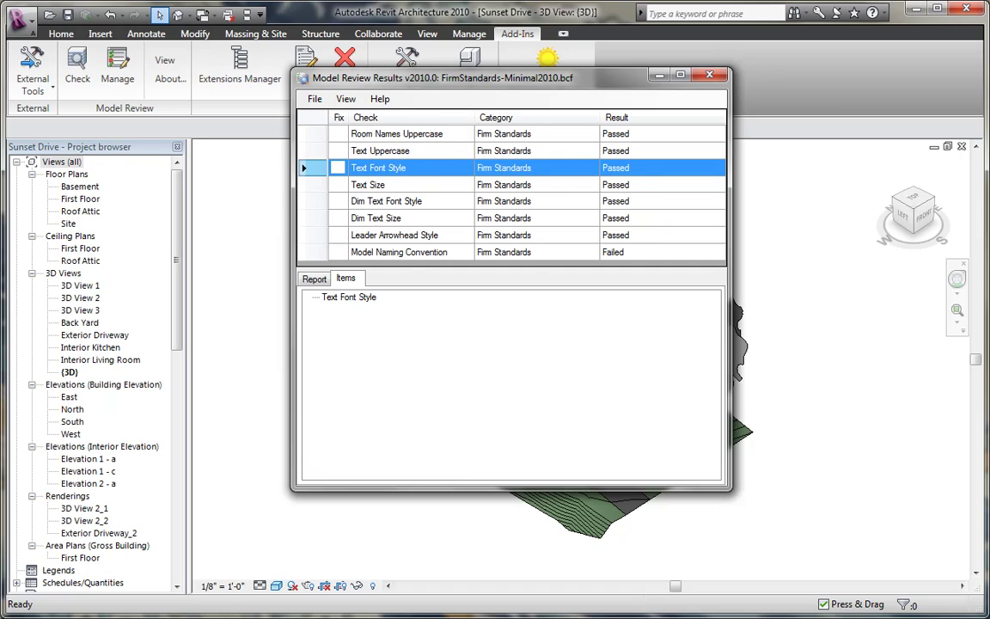
drag(516, 78, 451, 119)
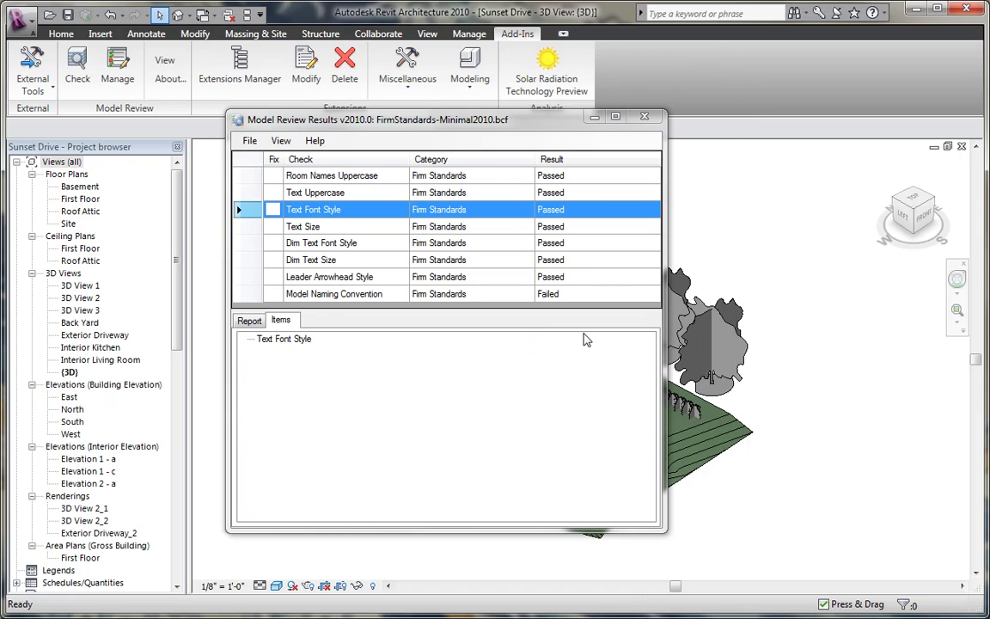
- Close the review results and open the Model Review check manager
click(643, 116)
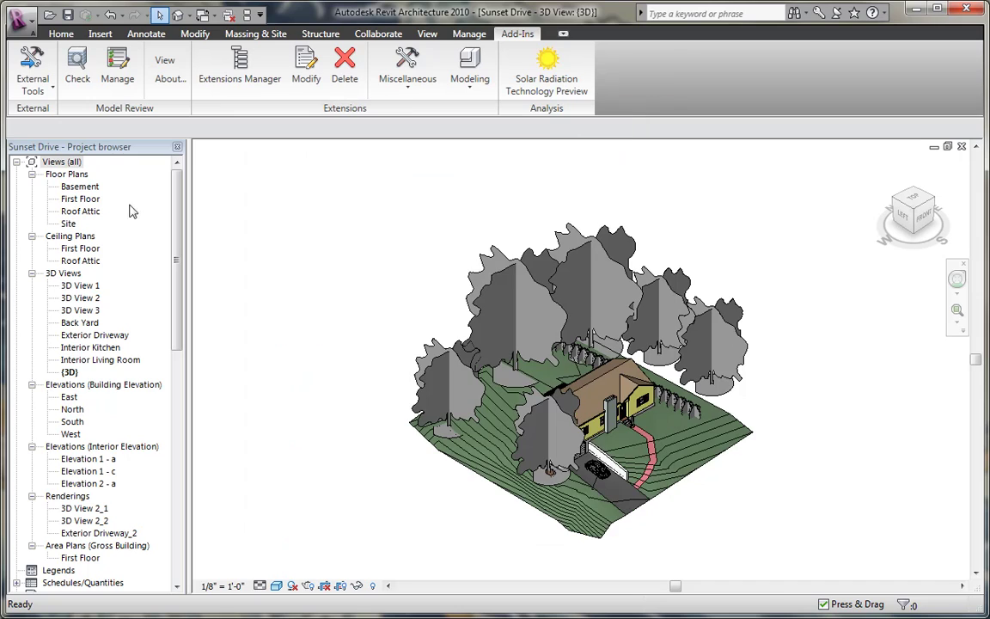
click(117, 70)
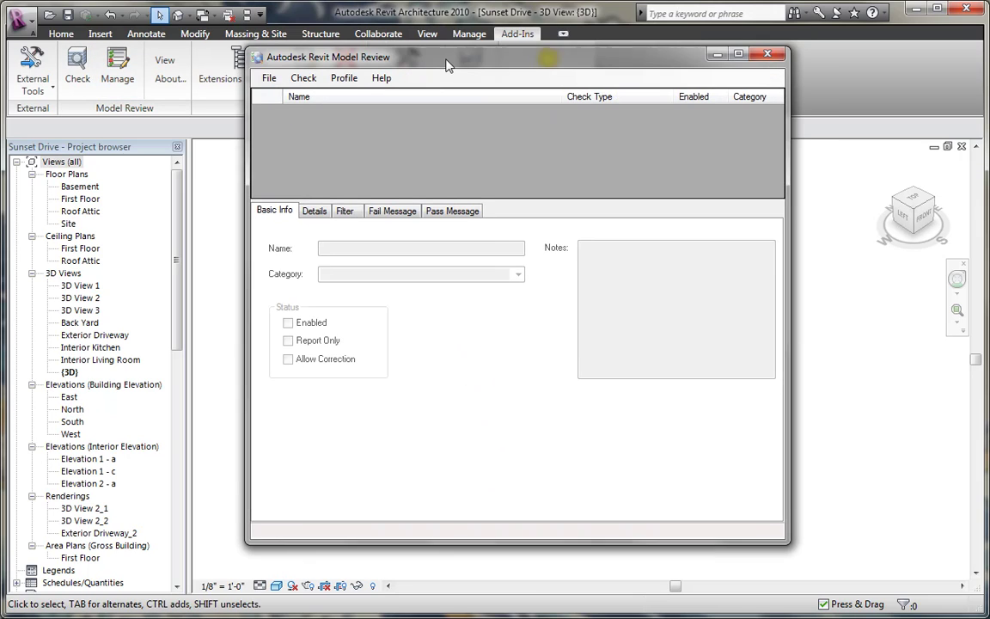
drag(446, 65, 444, 67)
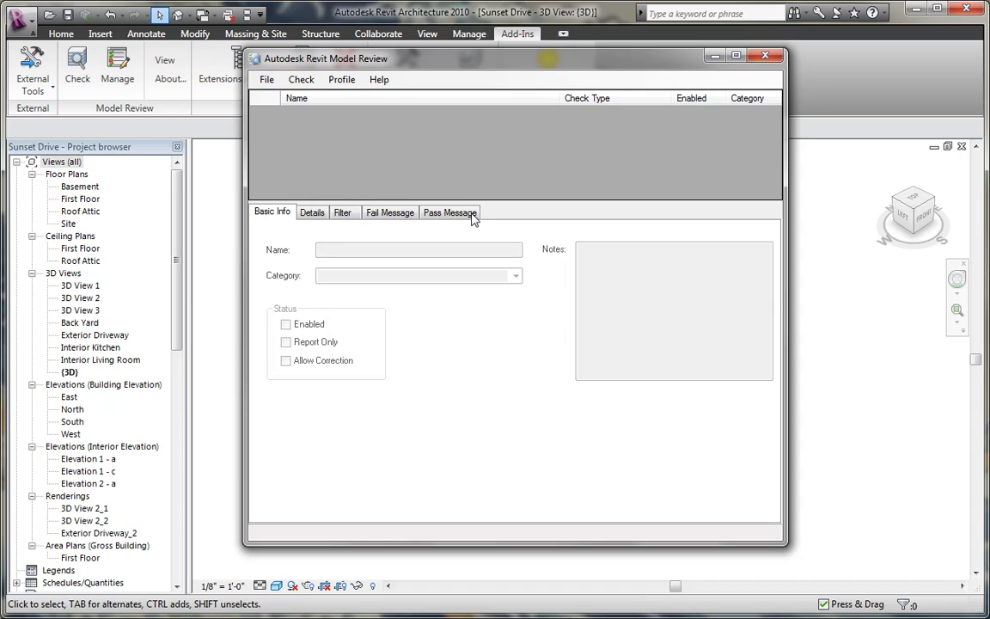
- Load the predefined Firm/Project Standards-Minimal checks into the check manager
click(265, 80)
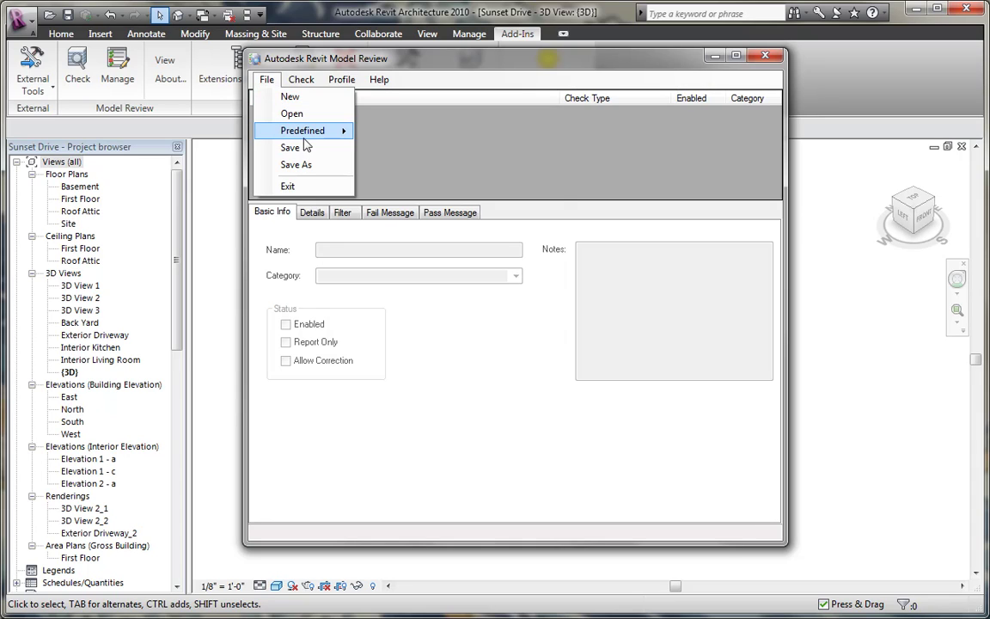
mouse_move(306, 135)
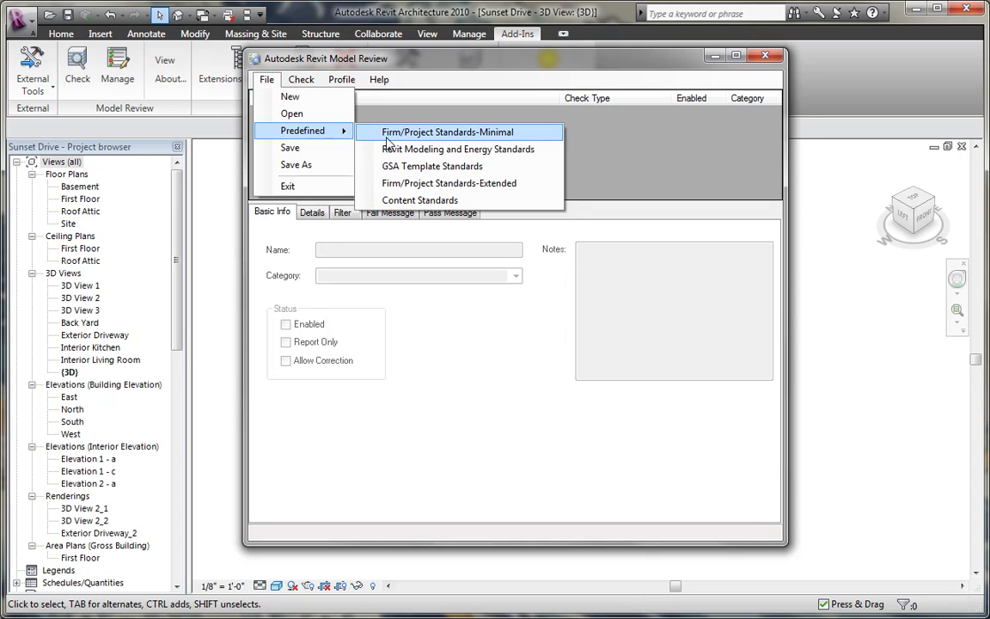
click(448, 136)
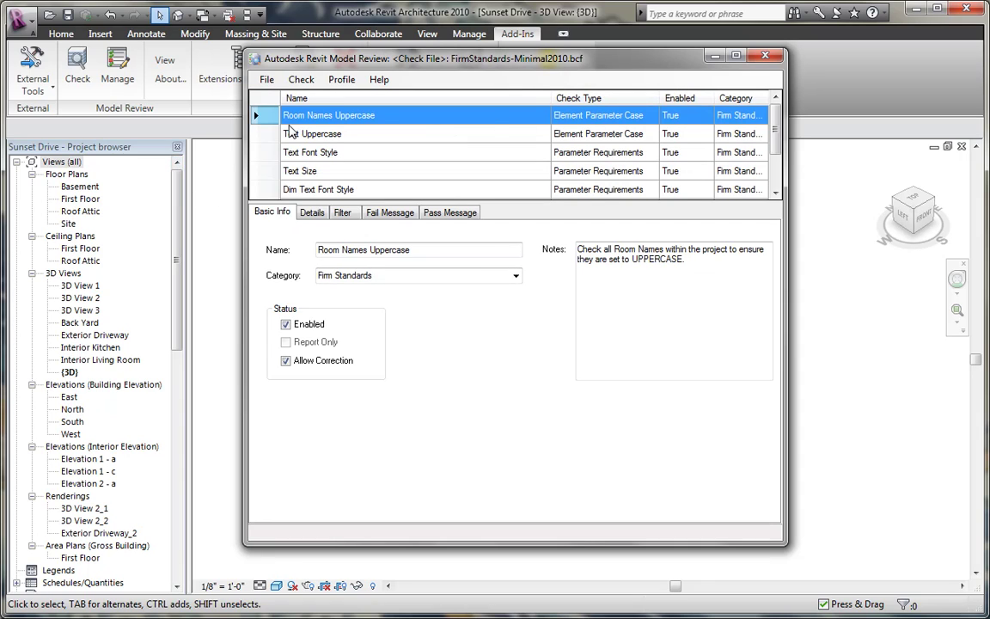
- Inspect the Text Uppercase check's details and its filter property list without changing anything
click(250, 133)
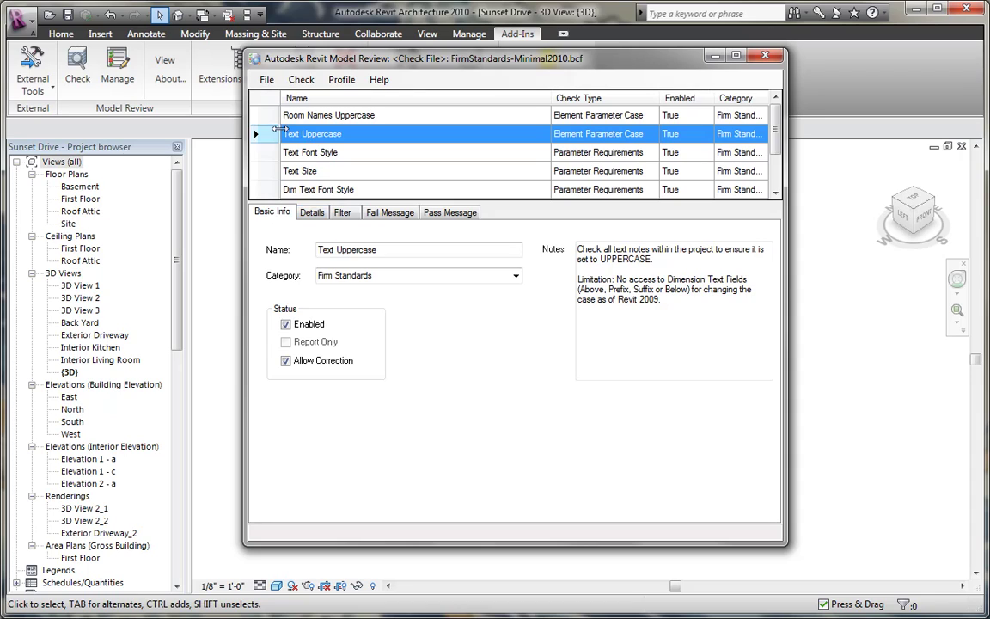
click(311, 213)
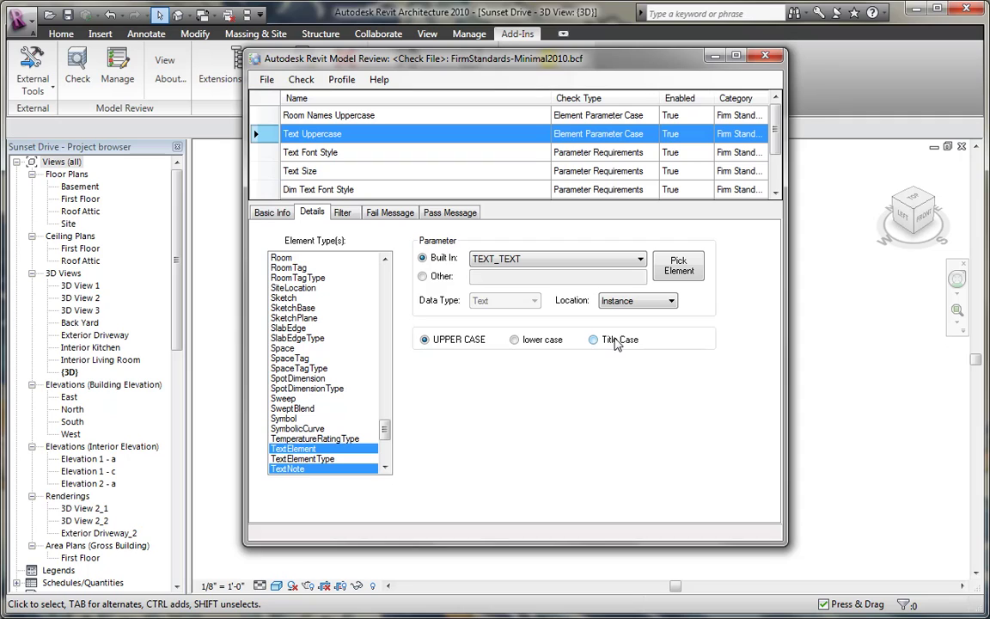
click(340, 213)
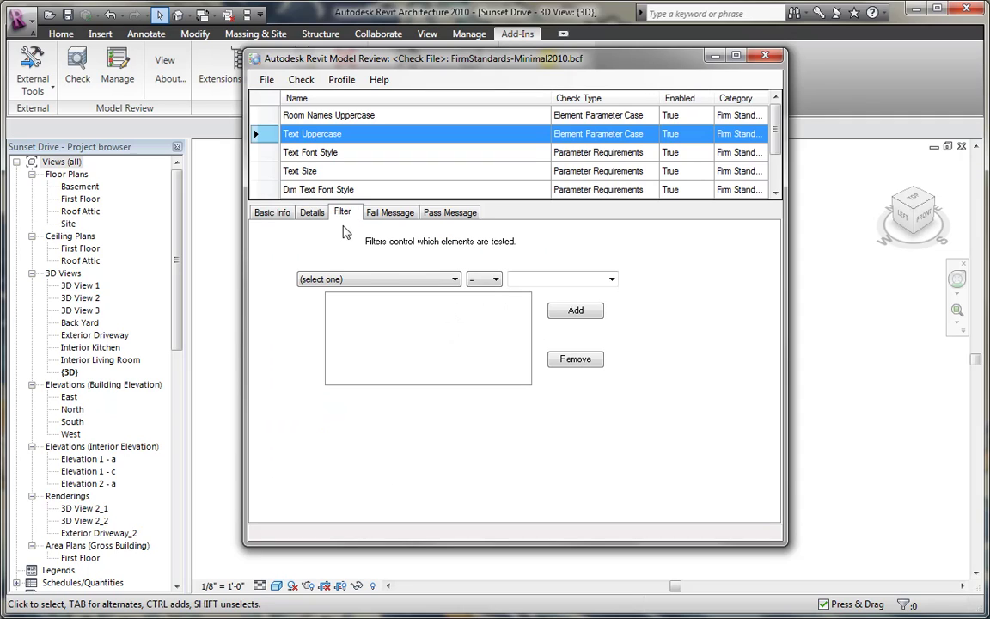
click(451, 281)
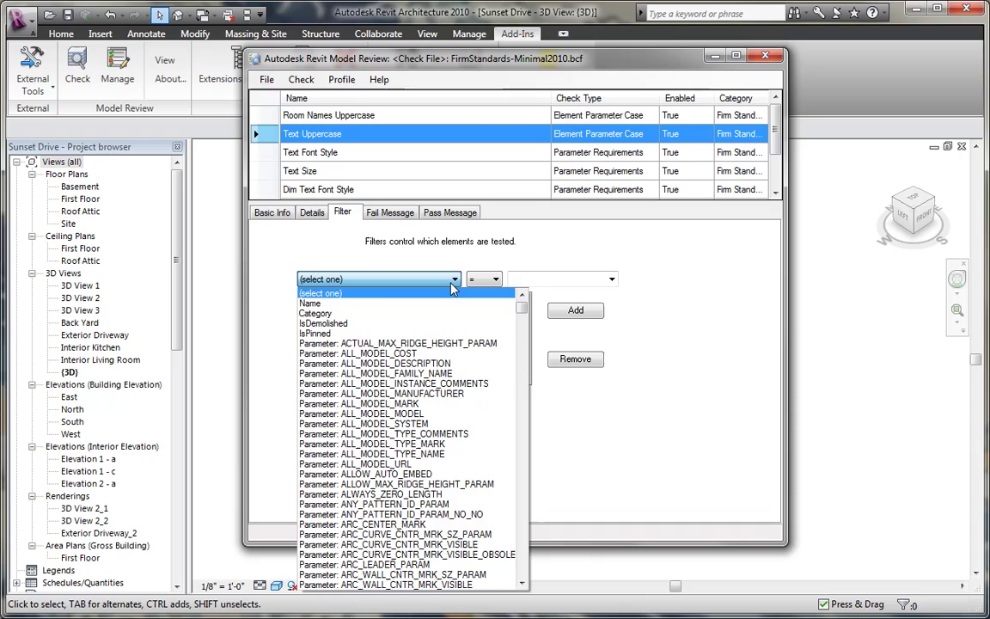
click(333, 258)
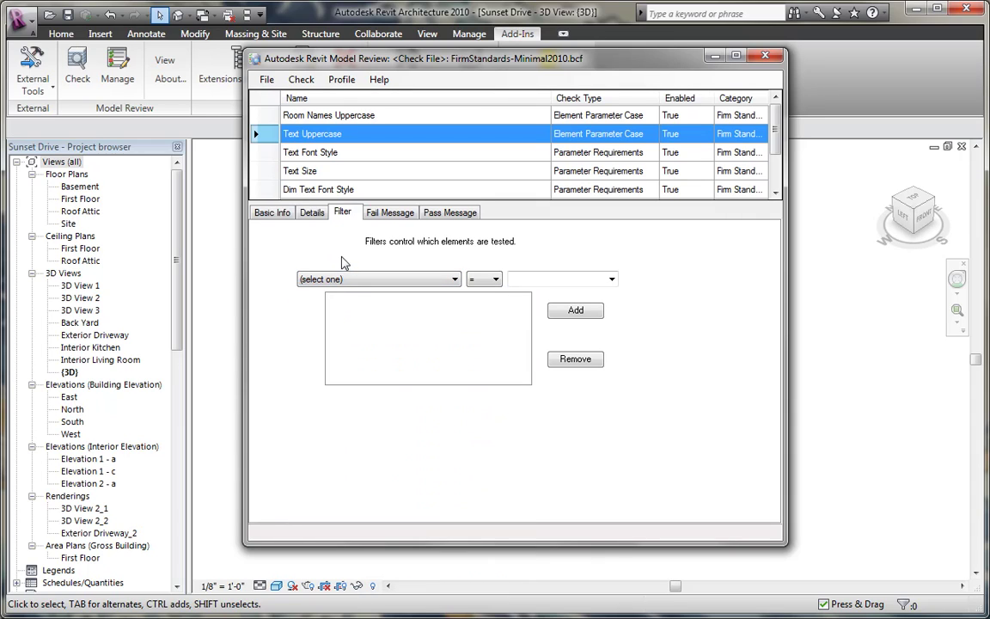
- Review the Text Uppercase fail and pass messages and its Insert field options, adding nothing
click(378, 220)
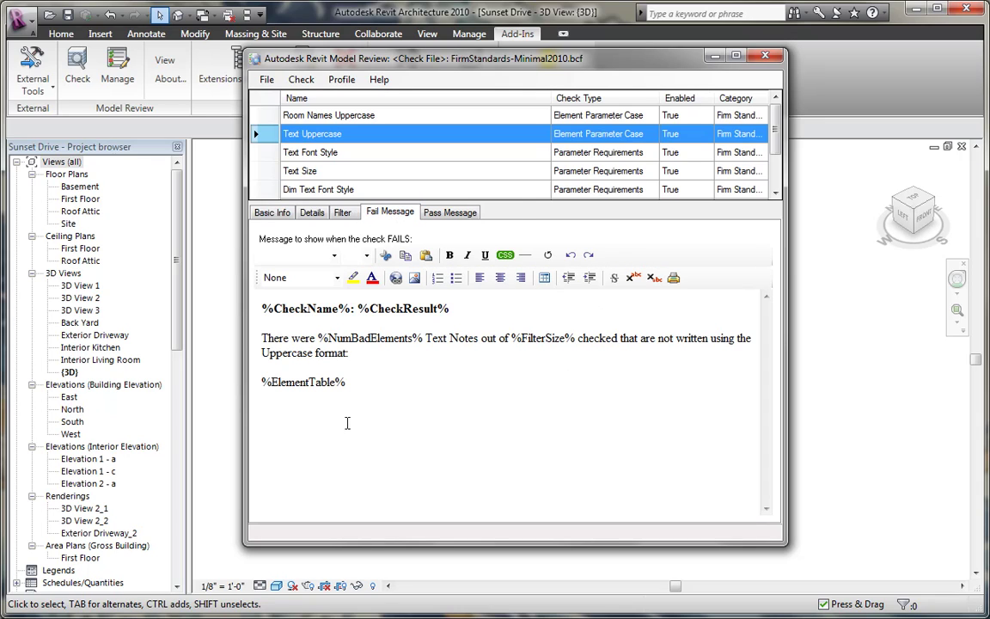
click(430, 214)
click(389, 215)
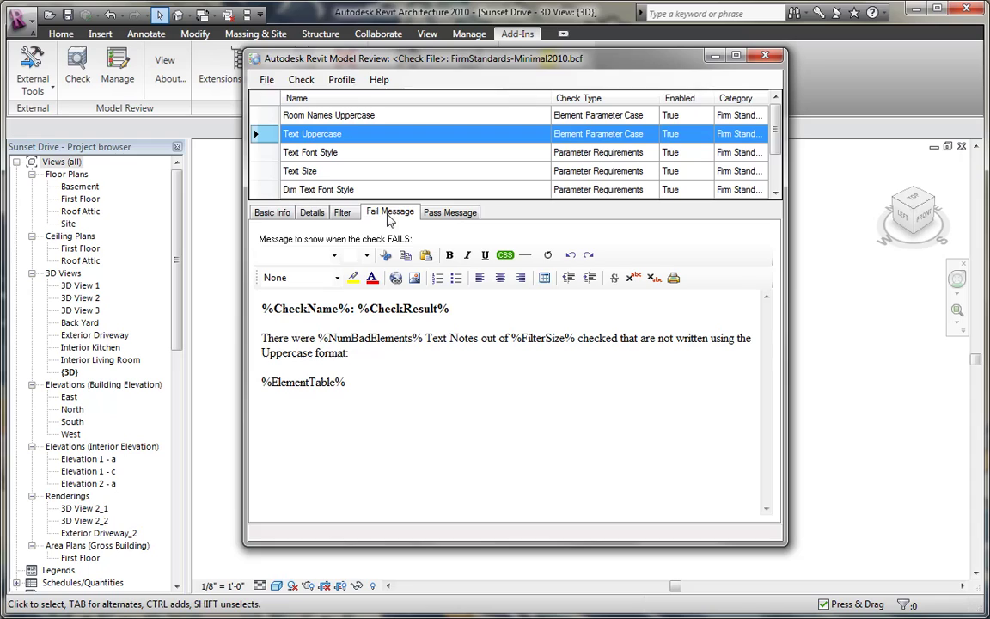
click(382, 378)
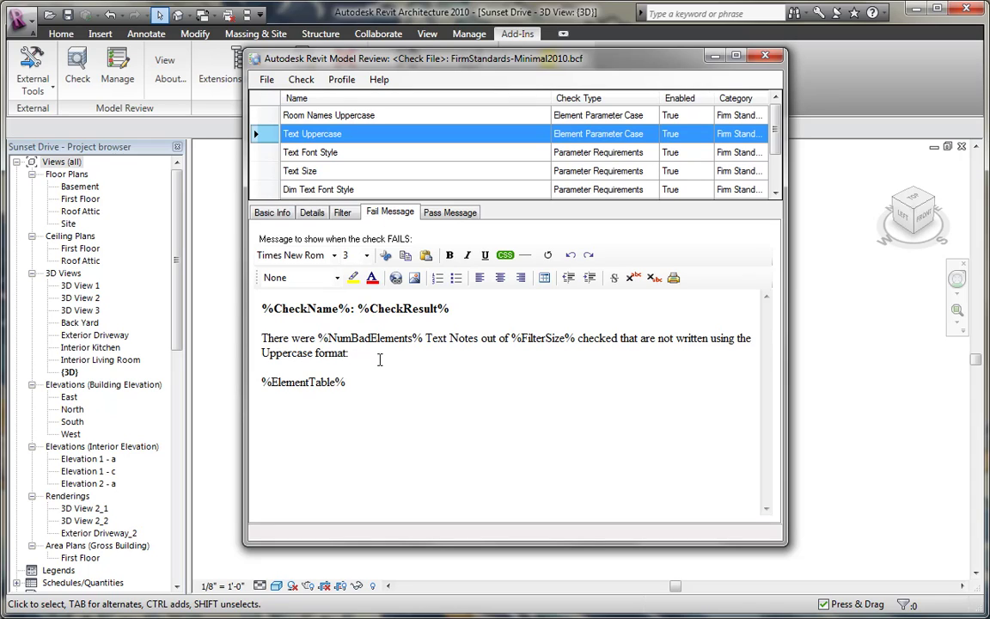
right_click(366, 359)
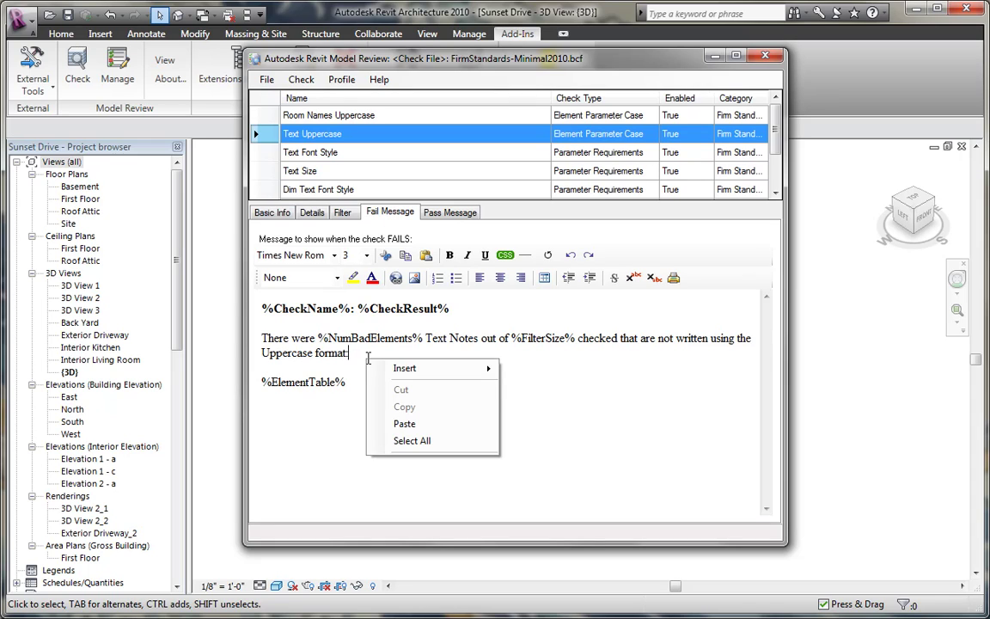
mouse_move(429, 367)
mouse_move(535, 375)
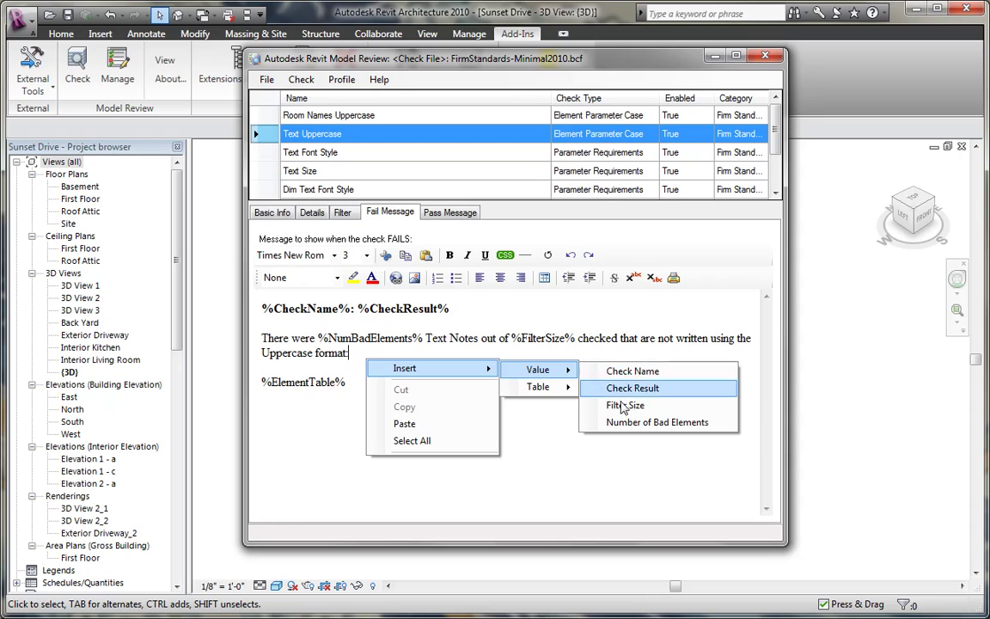
click(600, 365)
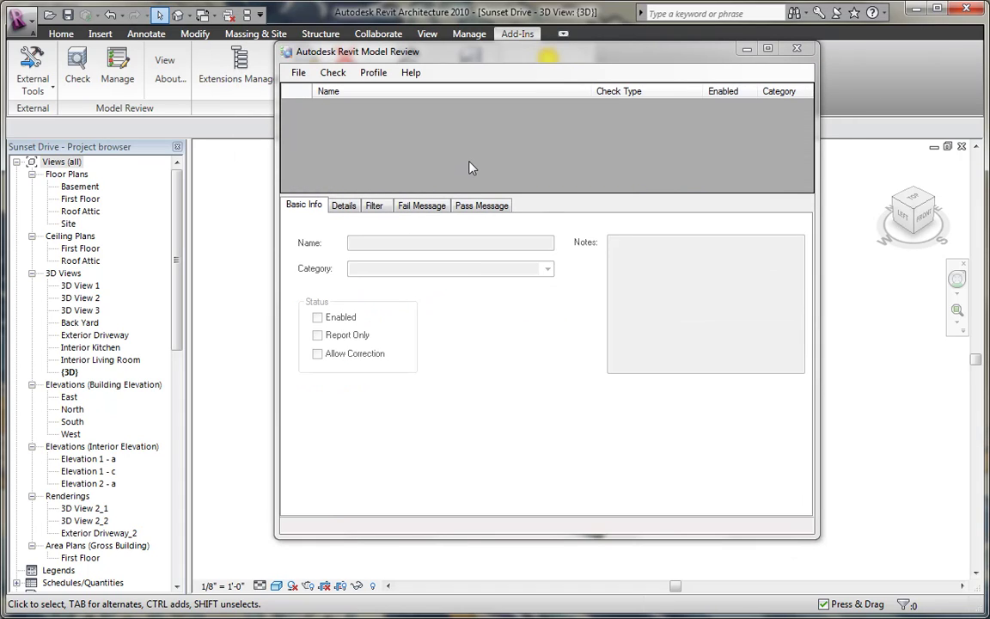
- Add a Views With Hidden Elements check from the Visibility/Graphics category
click(333, 73)
mouse_move(350, 95)
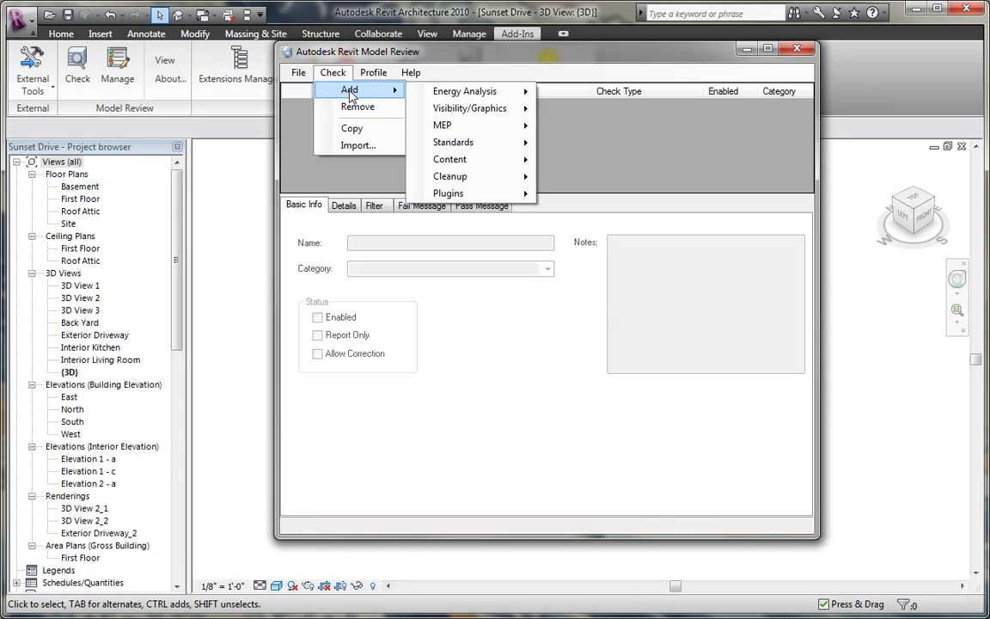
mouse_move(497, 98)
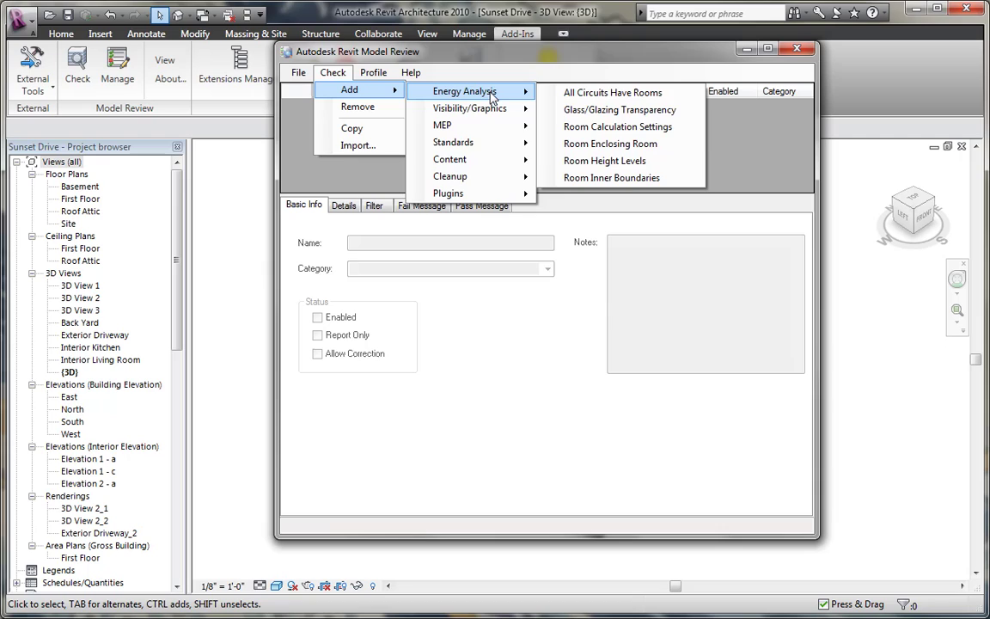
mouse_move(485, 200)
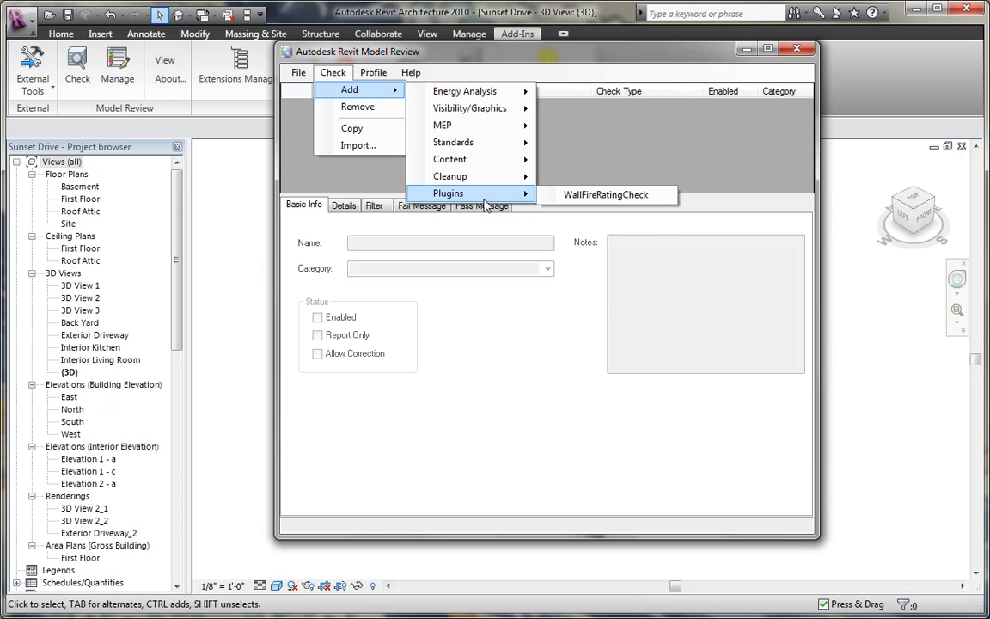
mouse_move(485, 148)
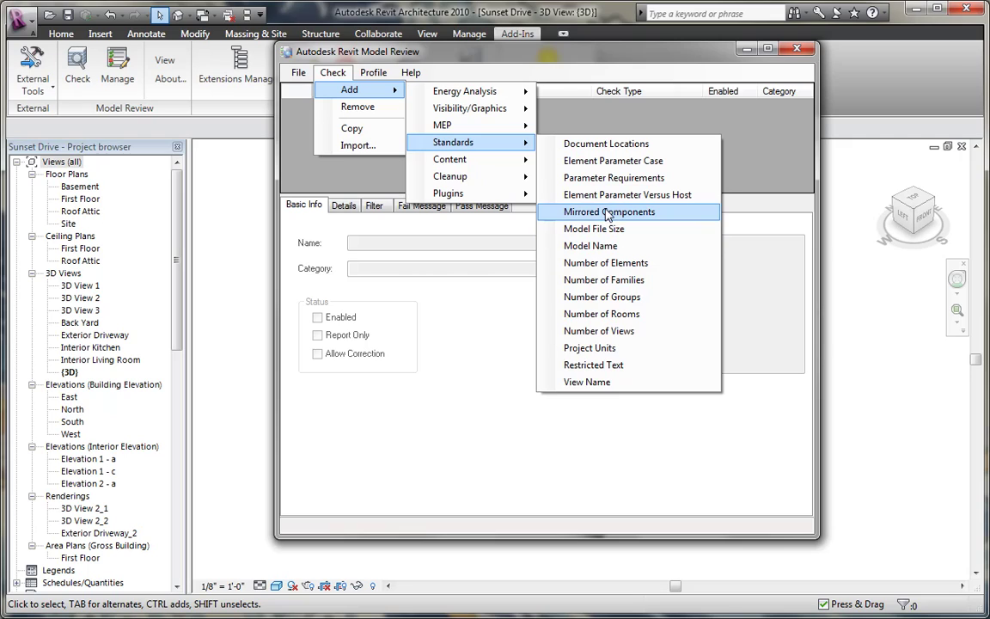
mouse_move(471, 109)
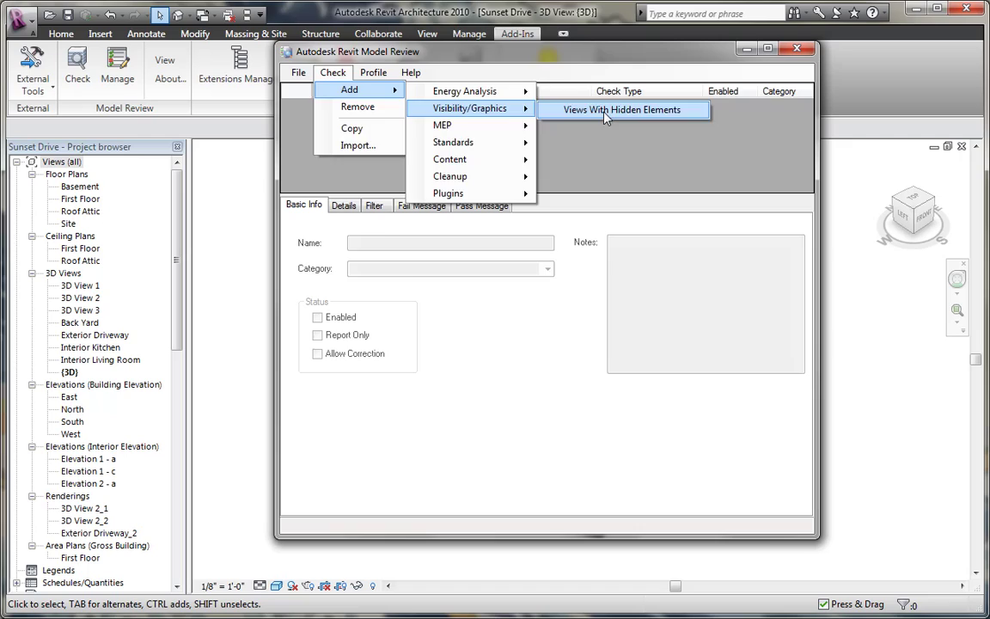
click(558, 111)
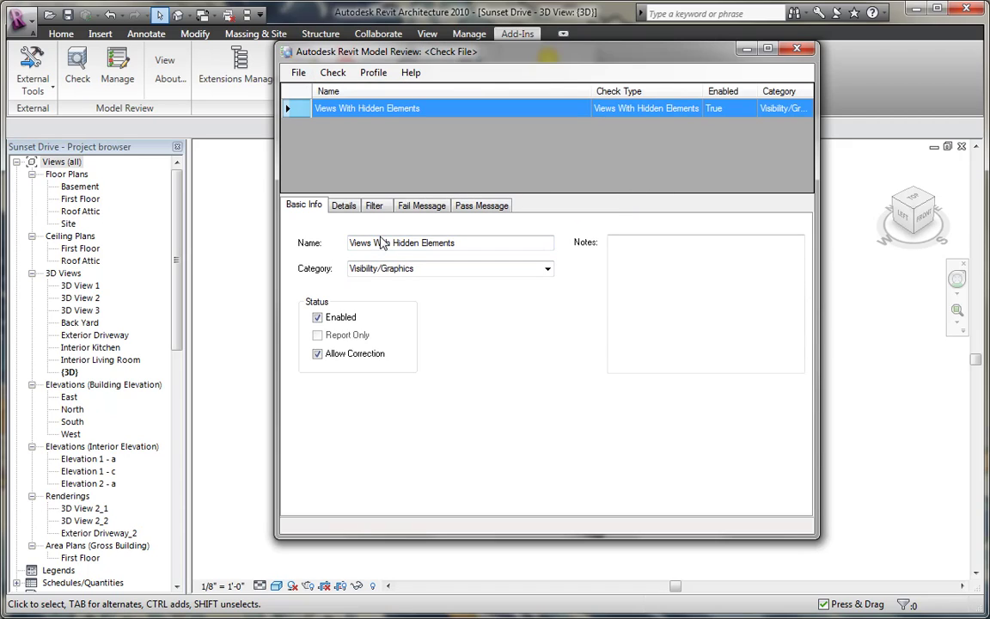
- Set the check's view type to FloorPlan and look at its view filter settings
click(344, 209)
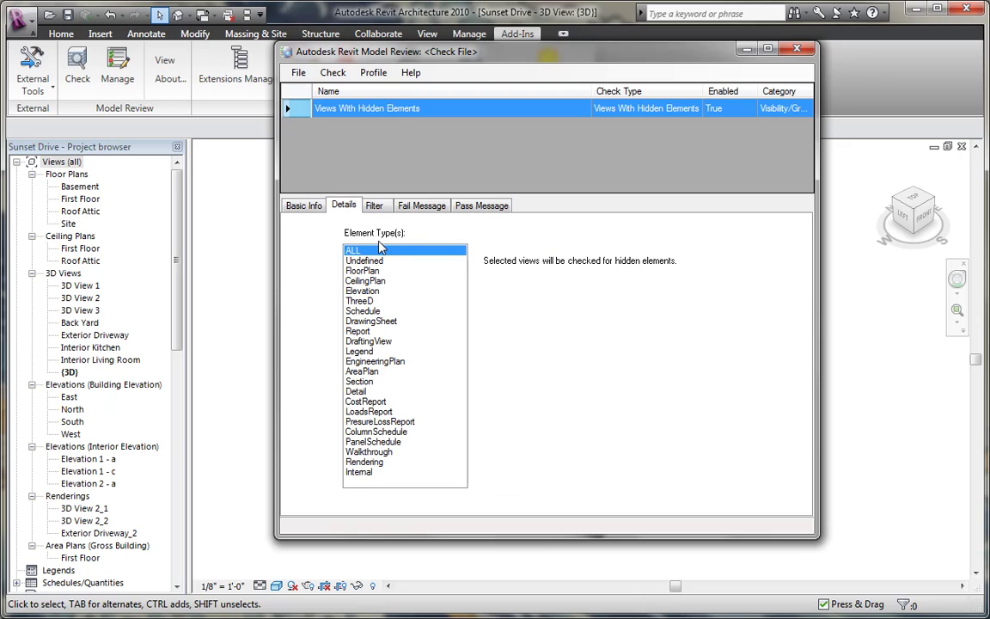
key(Down)
key(Down)
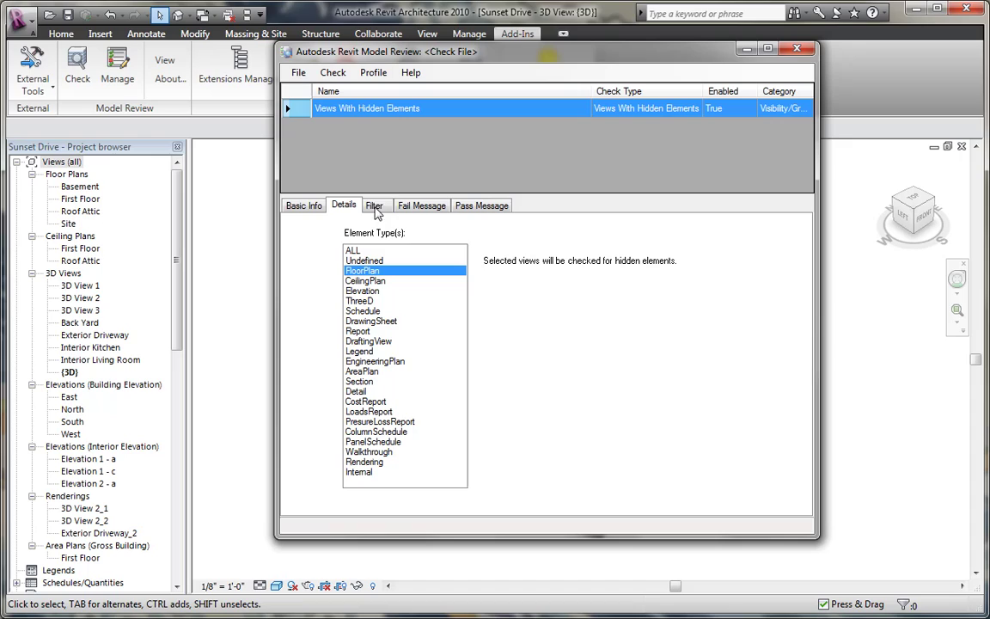
click(375, 207)
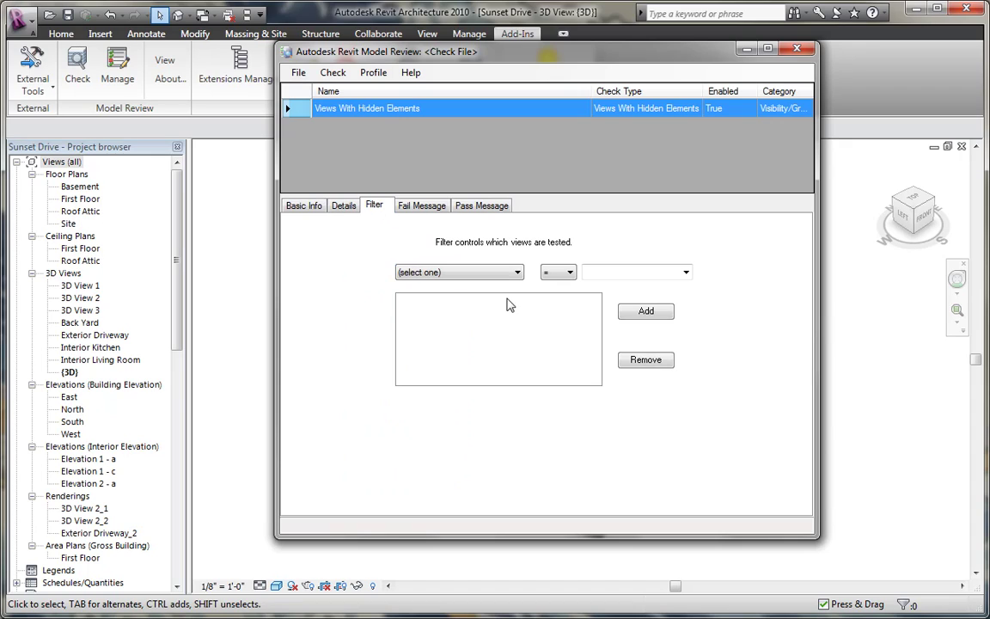
- Review the new check's fail and pass messages and Insert options, then return to its details
click(433, 211)
click(470, 208)
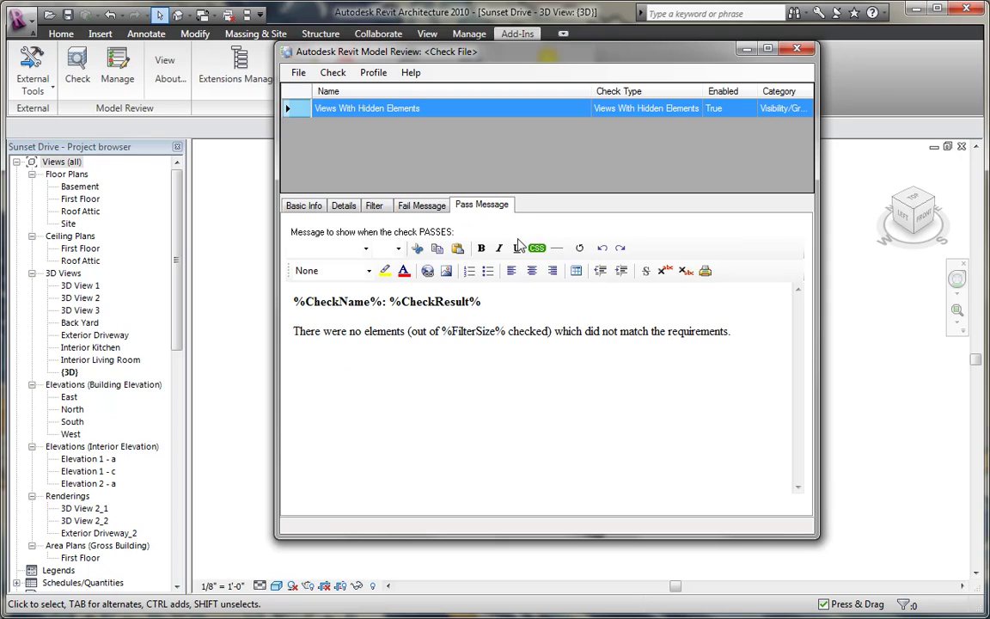
right_click(366, 352)
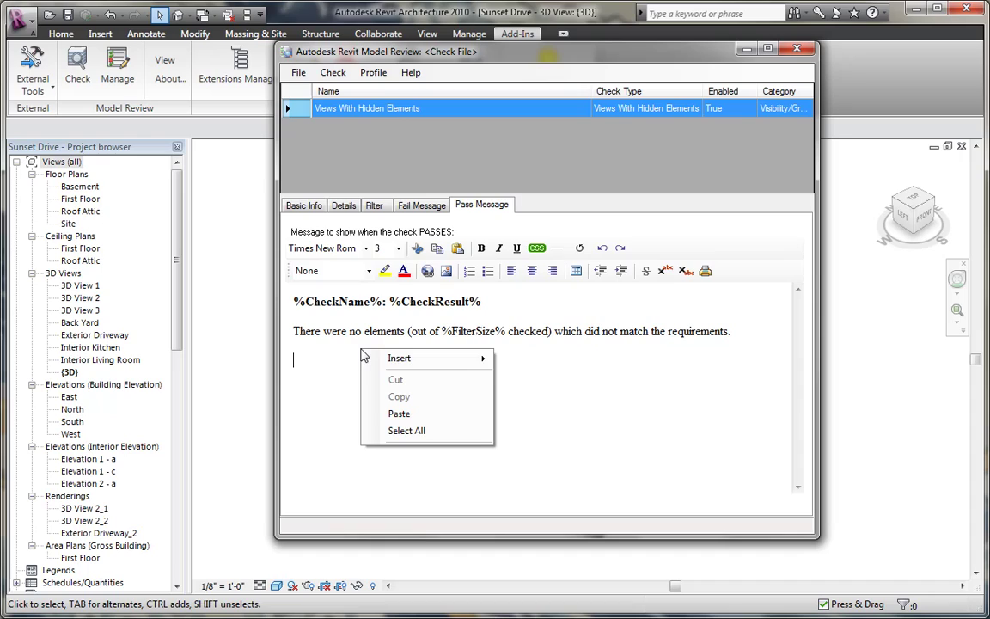
mouse_move(430, 360)
mouse_move(545, 382)
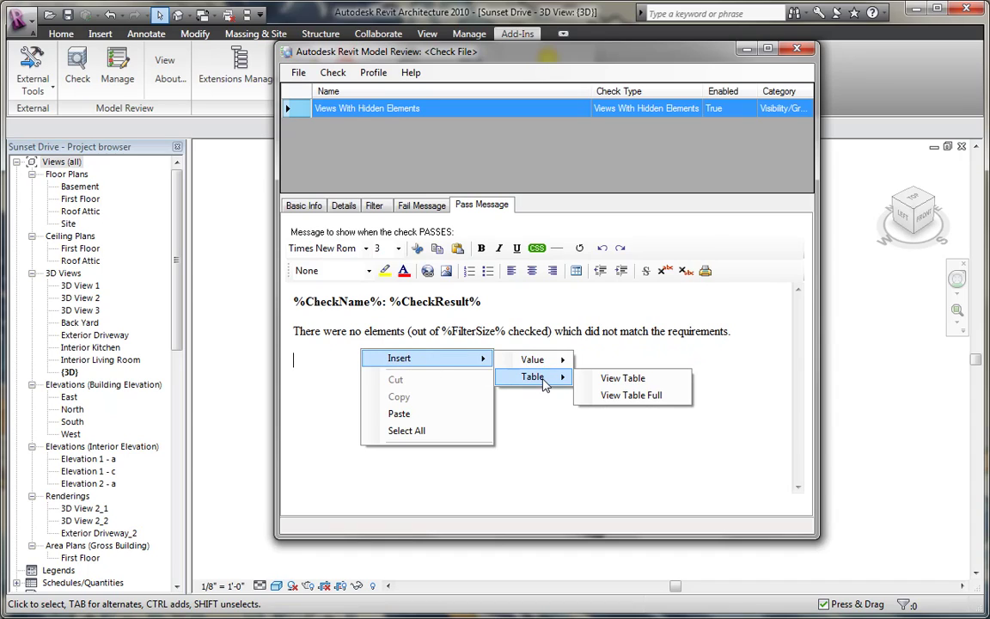
click(447, 405)
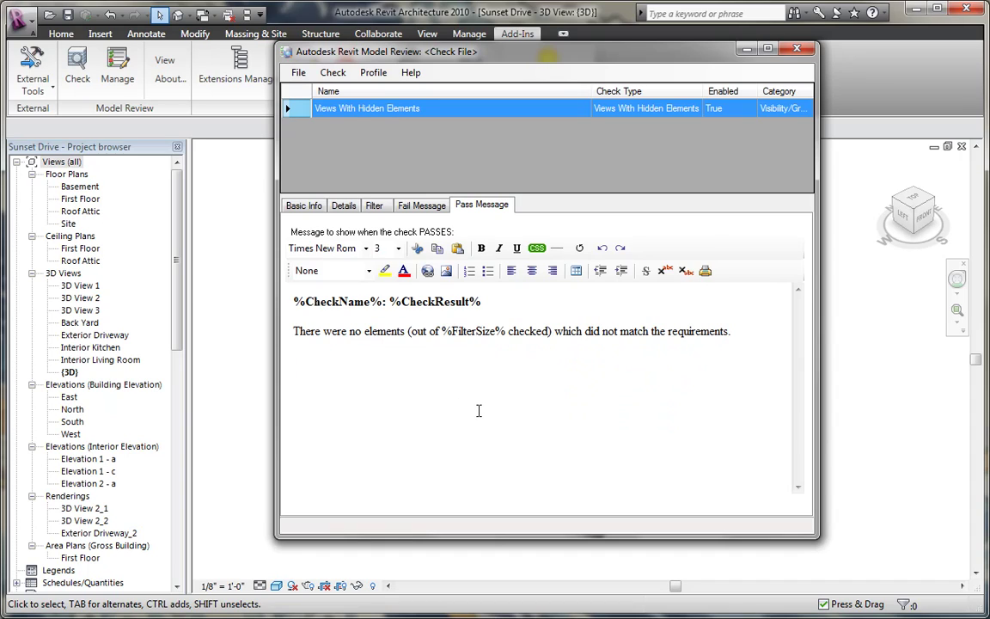
click(304, 206)
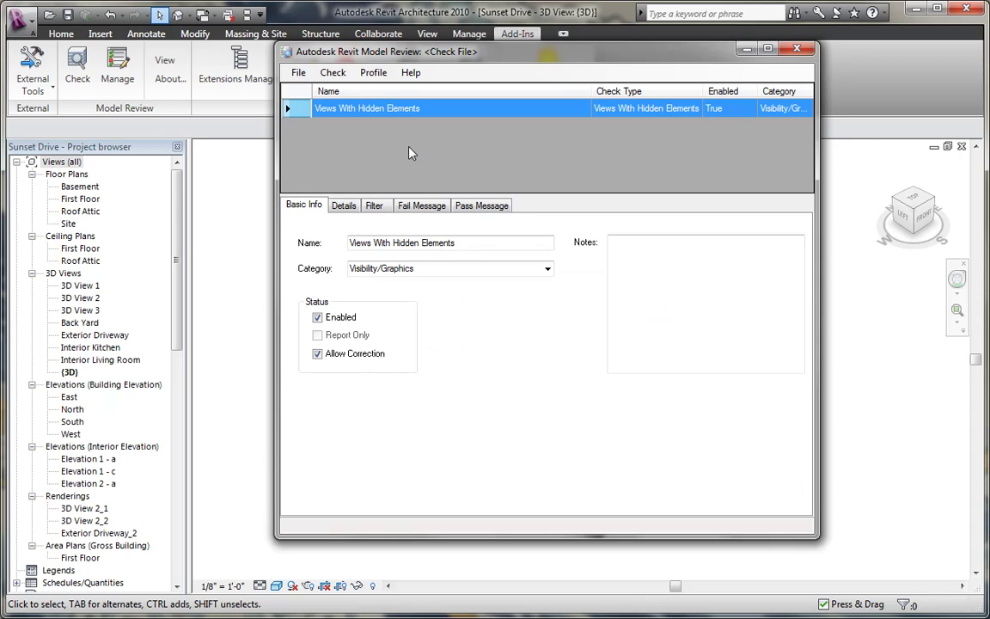
- Save the new check file to the Desktop as a .bcf under a new personal check name
click(297, 73)
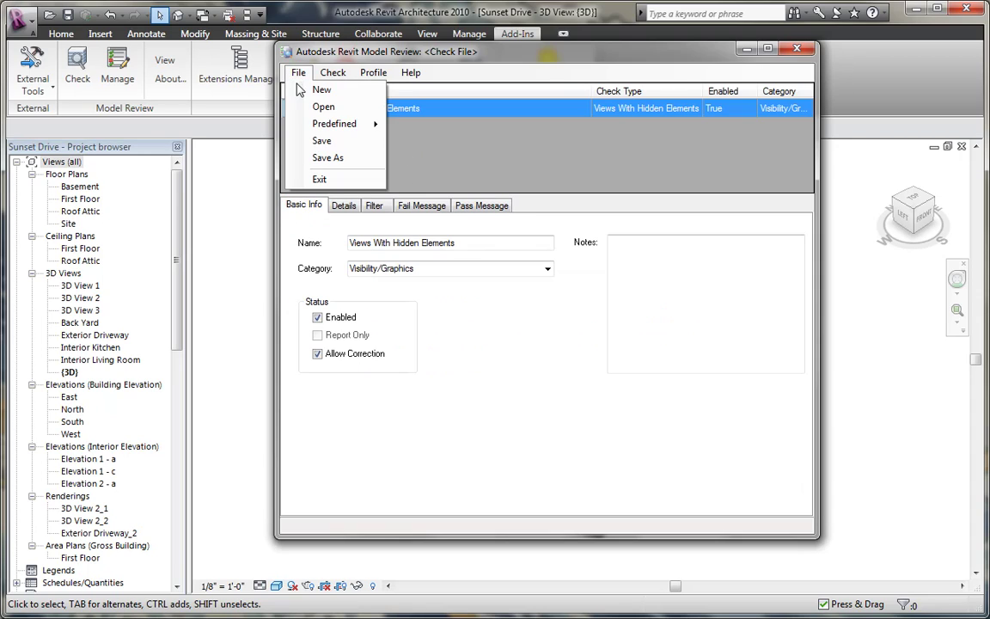
click(324, 157)
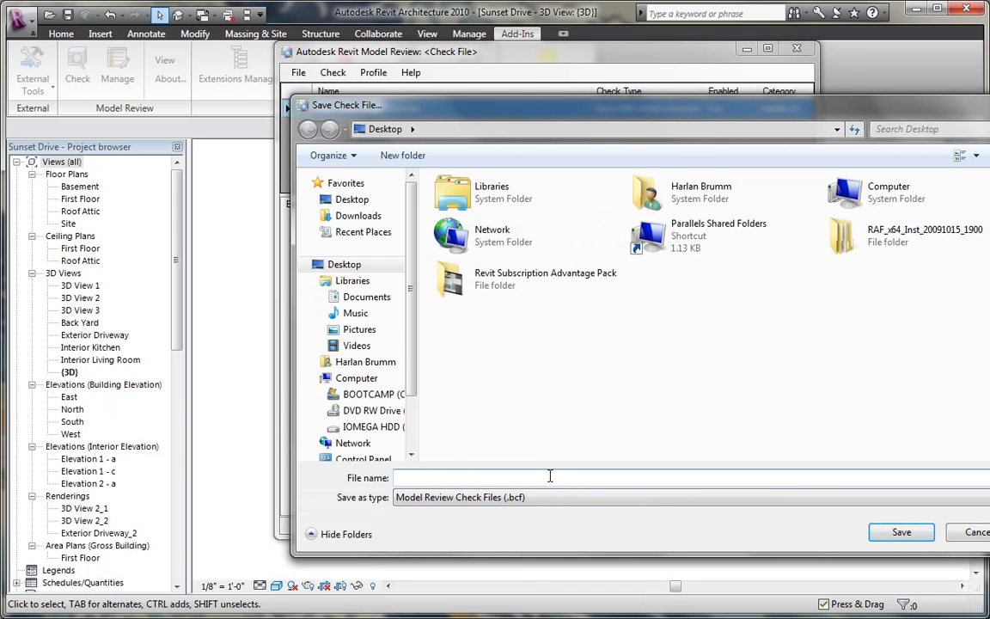
text(harlan)
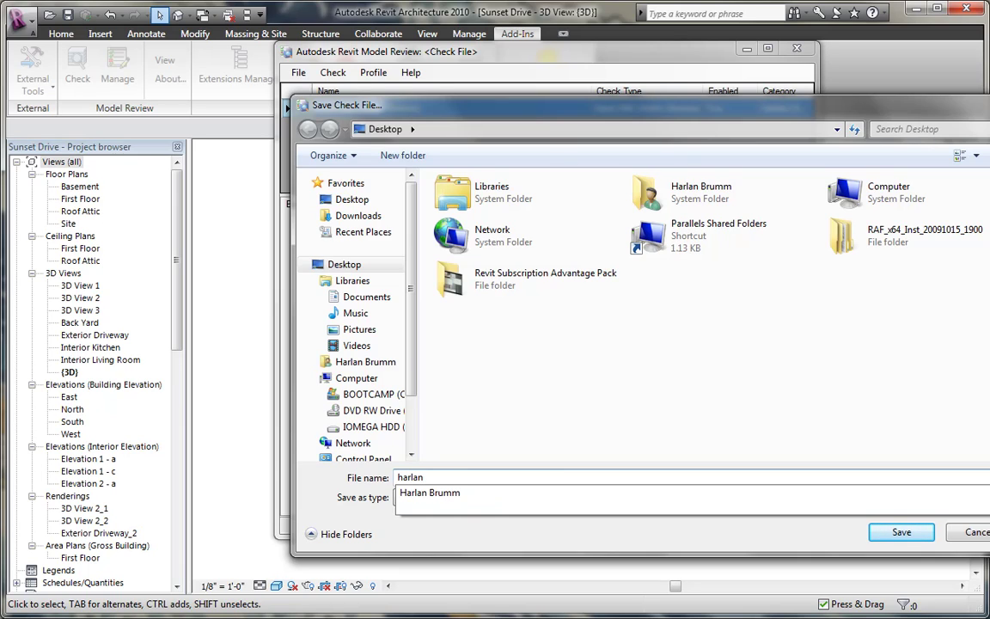
key(Down)
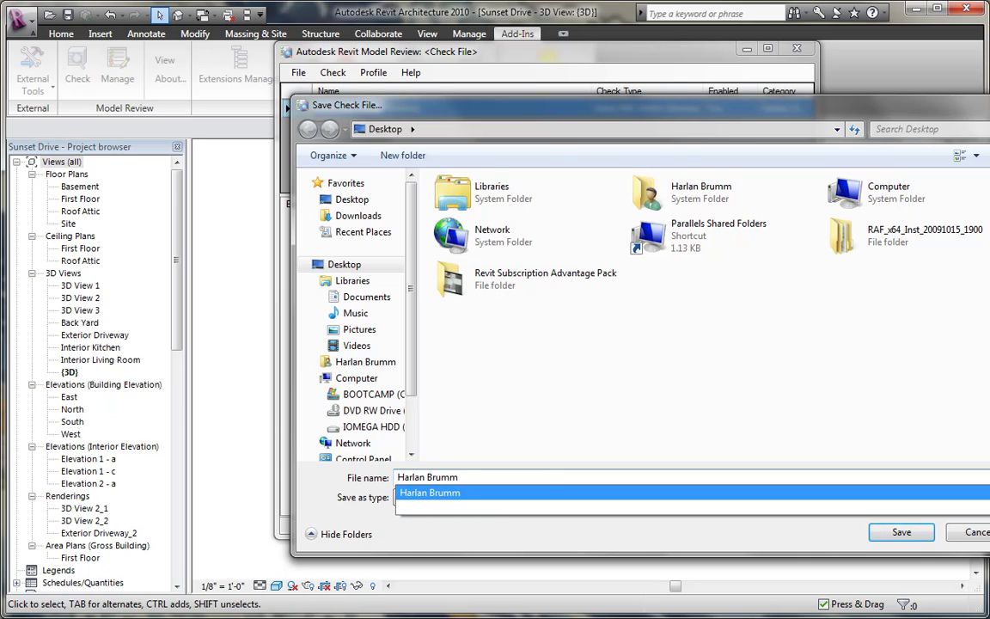
text('s)
text( heck)
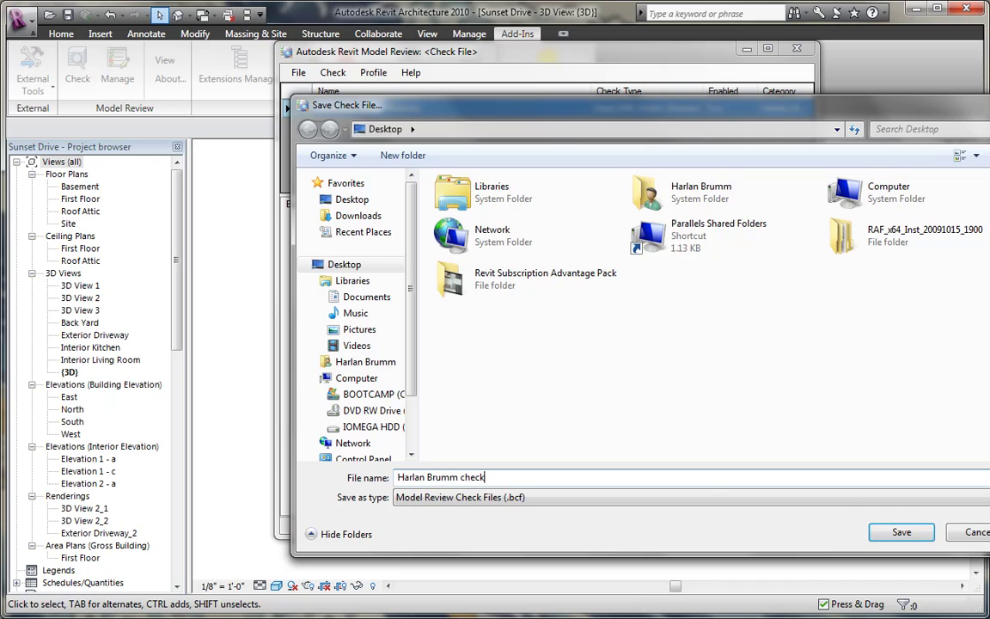
click(901, 532)
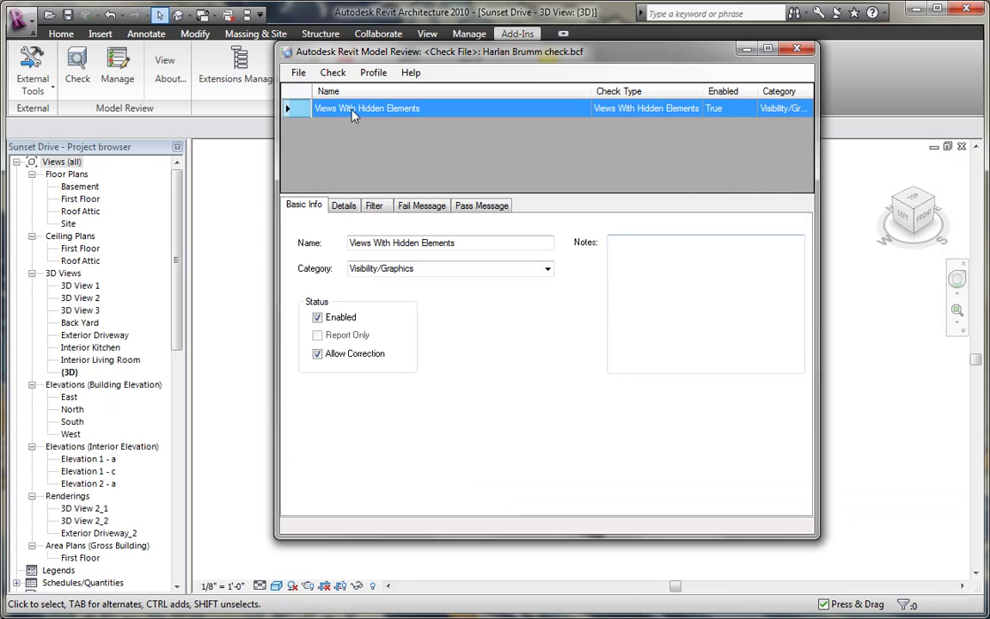
- Remove the Firm/Project Standards-Minimal entry from the BIM standards profile
click(375, 73)
click(388, 90)
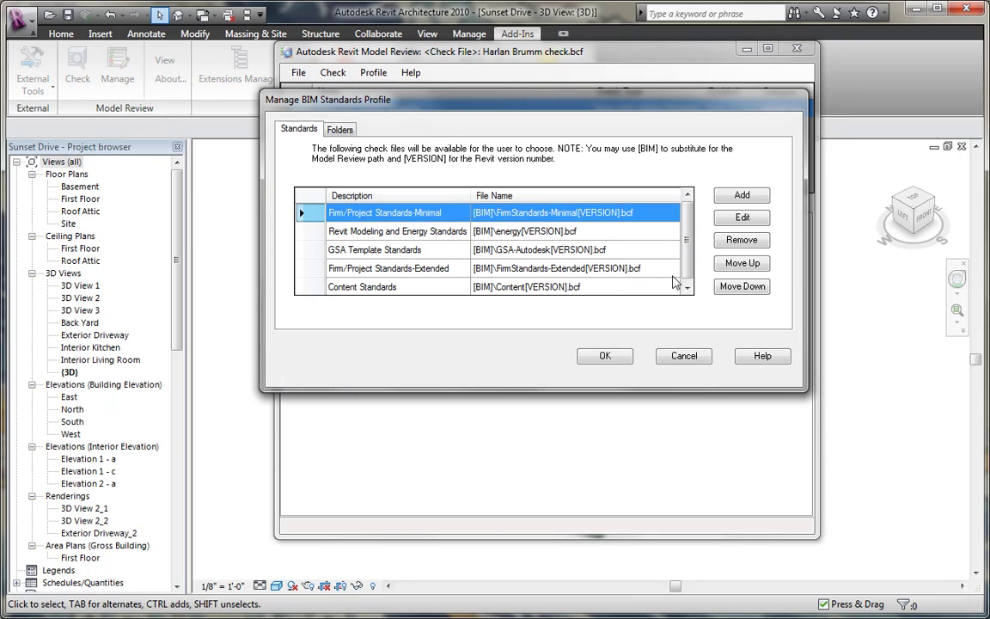
click(741, 240)
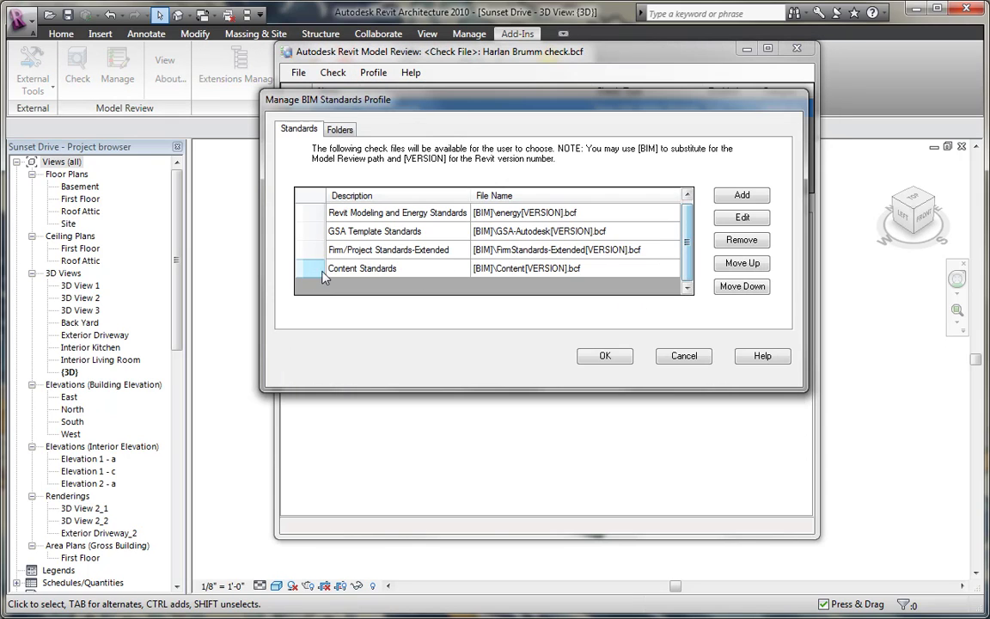
- Add the saved Desktop .bcf file to the profile with the description My Checks
click(743, 196)
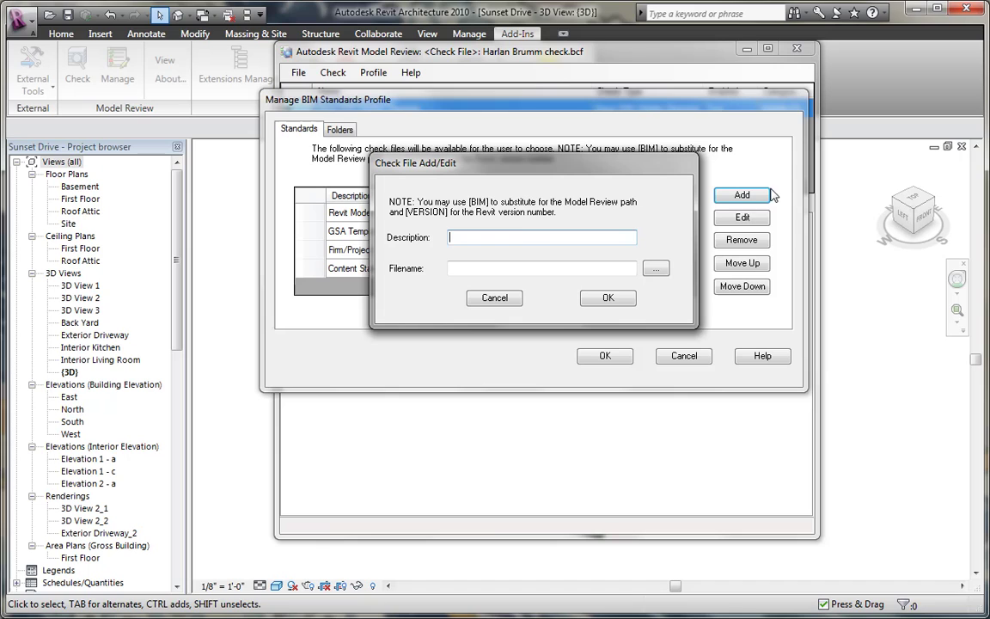
click(654, 271)
click(702, 234)
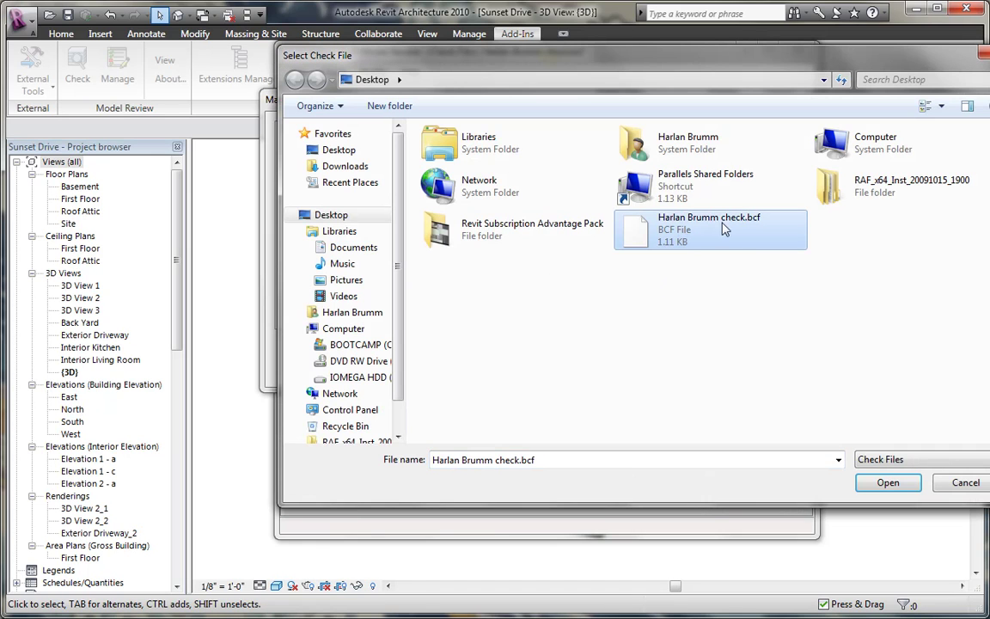
click(887, 482)
click(453, 237)
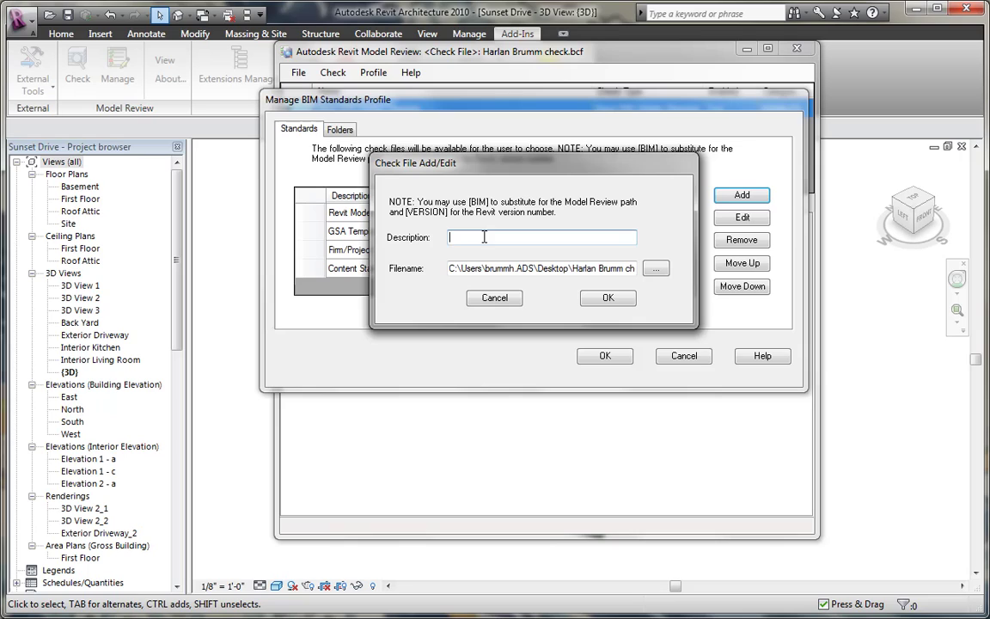
text(My Checks)
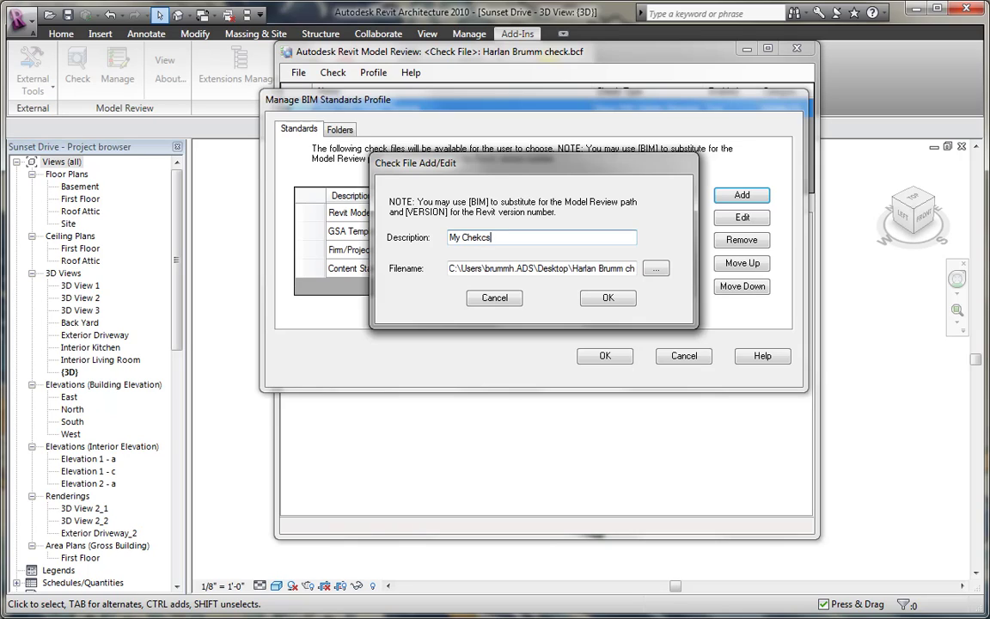
click(599, 297)
click(604, 357)
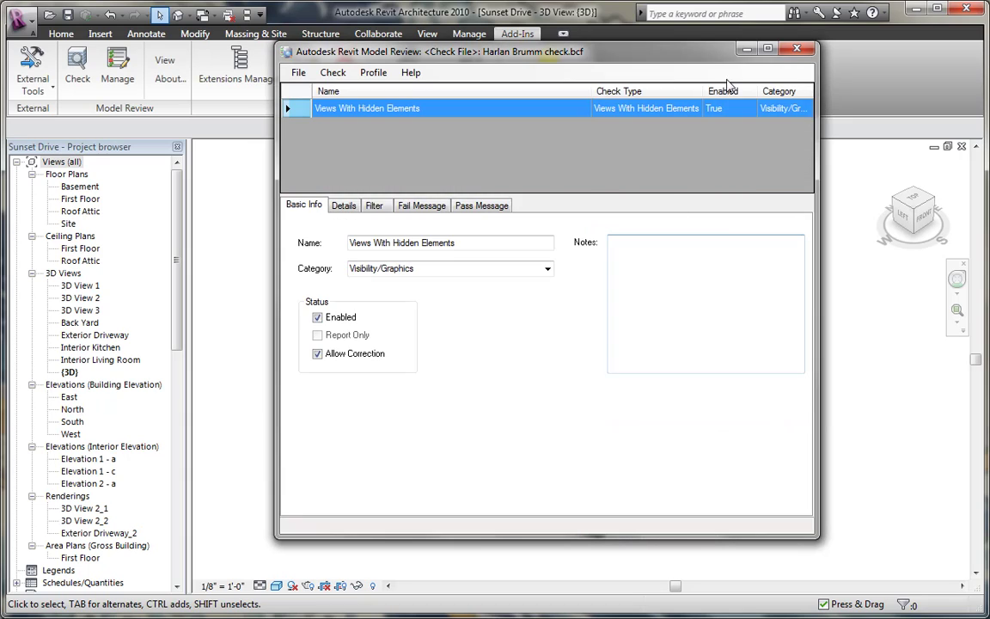
- Run My Checks on the current model, see Views With Hidden Elements pass, and close the results
click(795, 52)
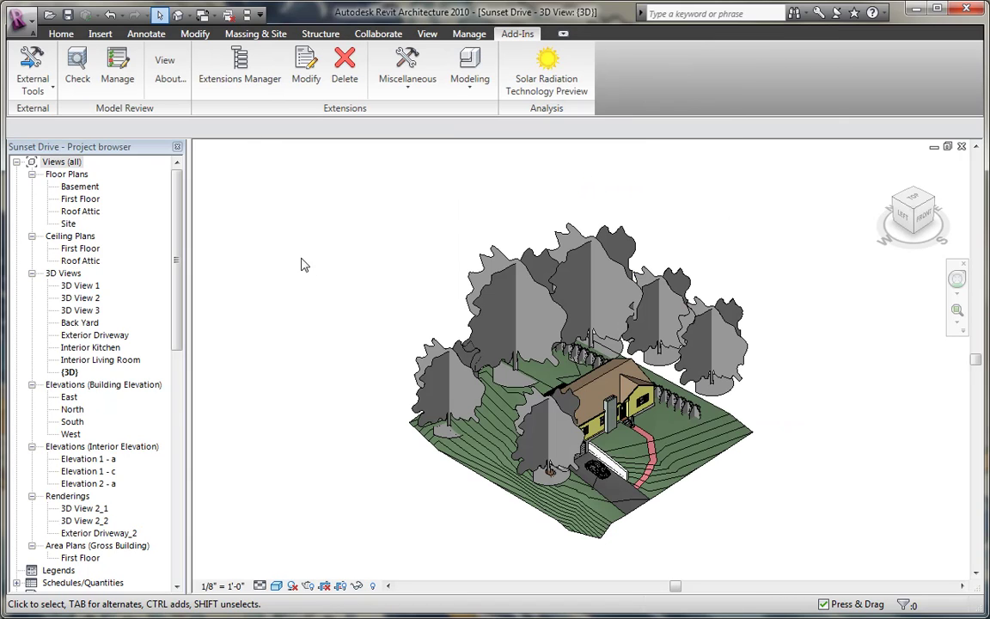
click(77, 78)
click(475, 161)
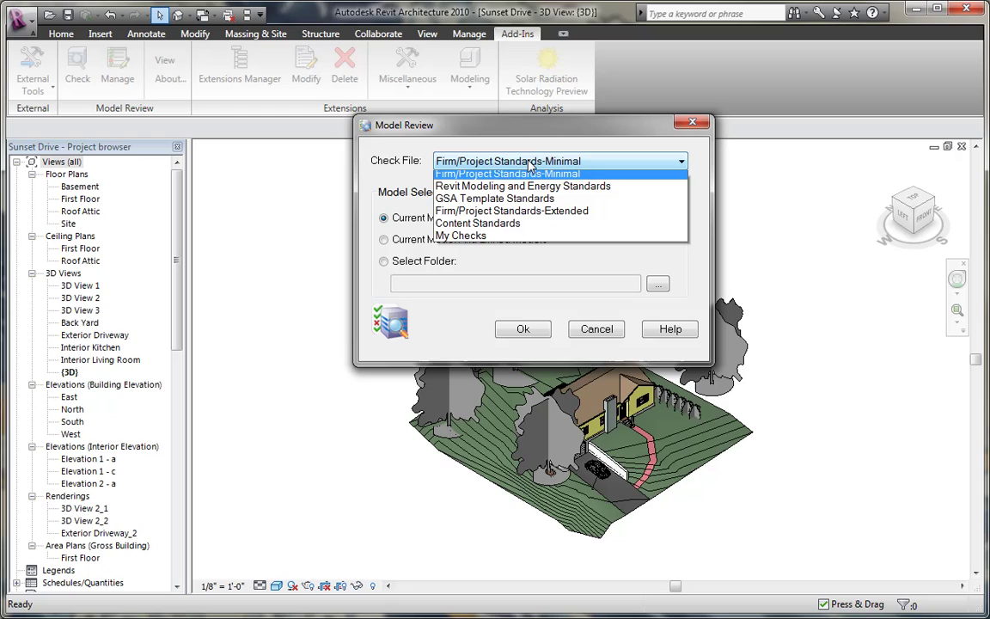
click(464, 239)
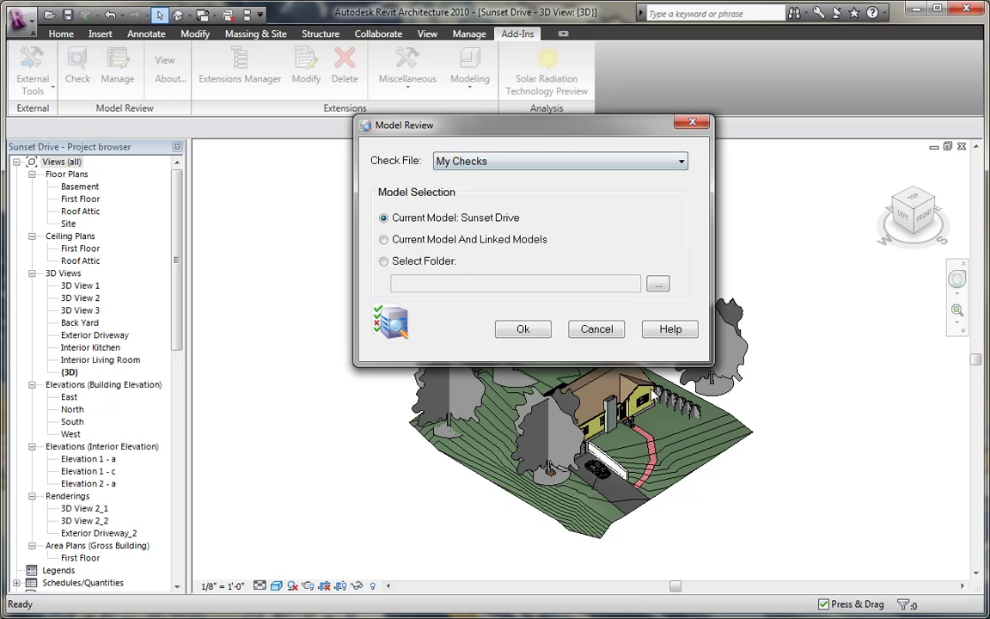
click(523, 330)
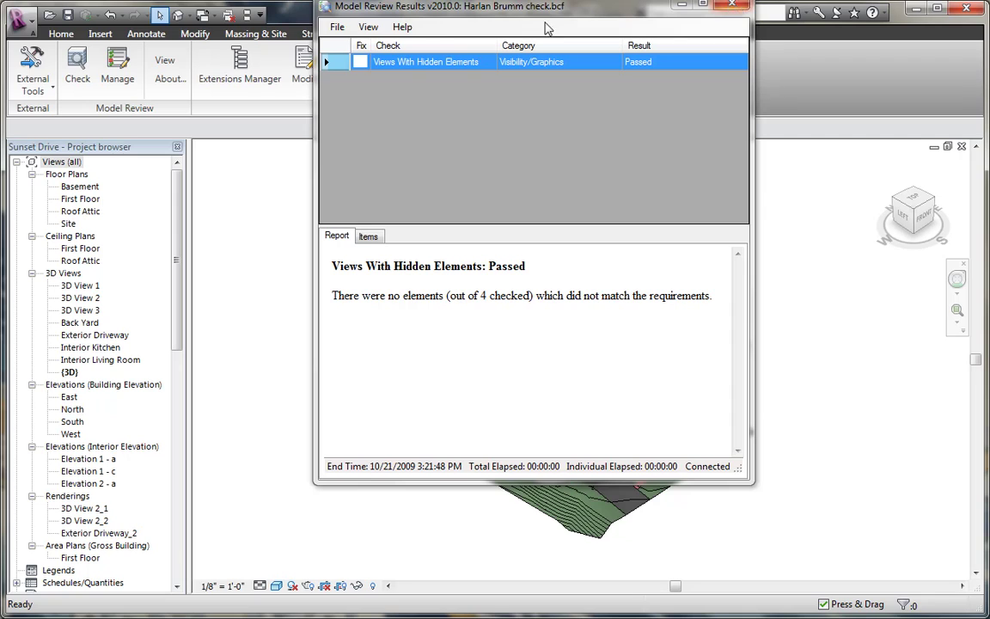
click(336, 27)
- Add a Standards > Parameter Requirements check to a new check file and show its details
click(348, 45)
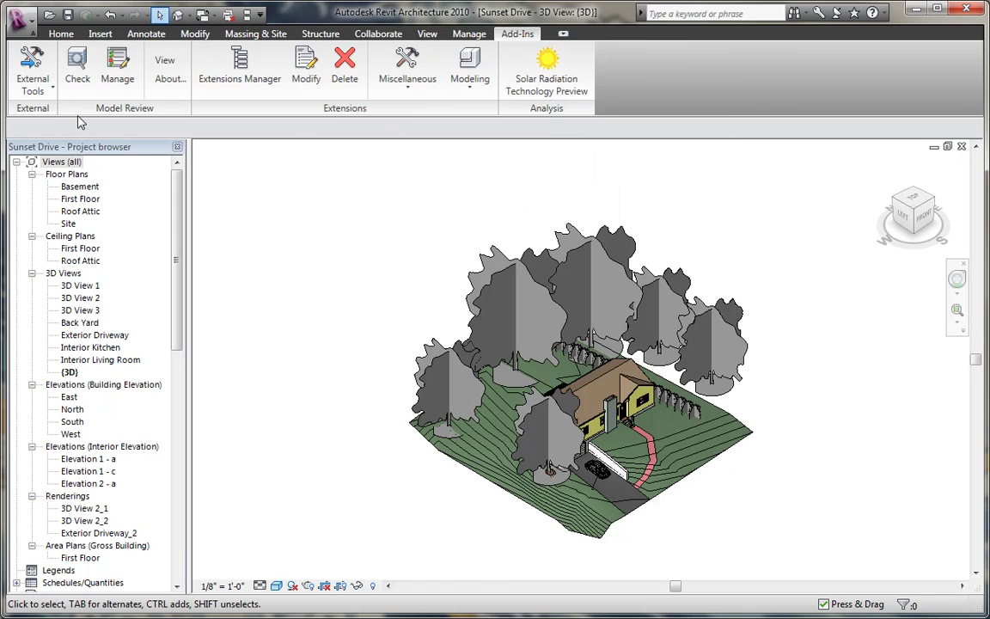
click(115, 68)
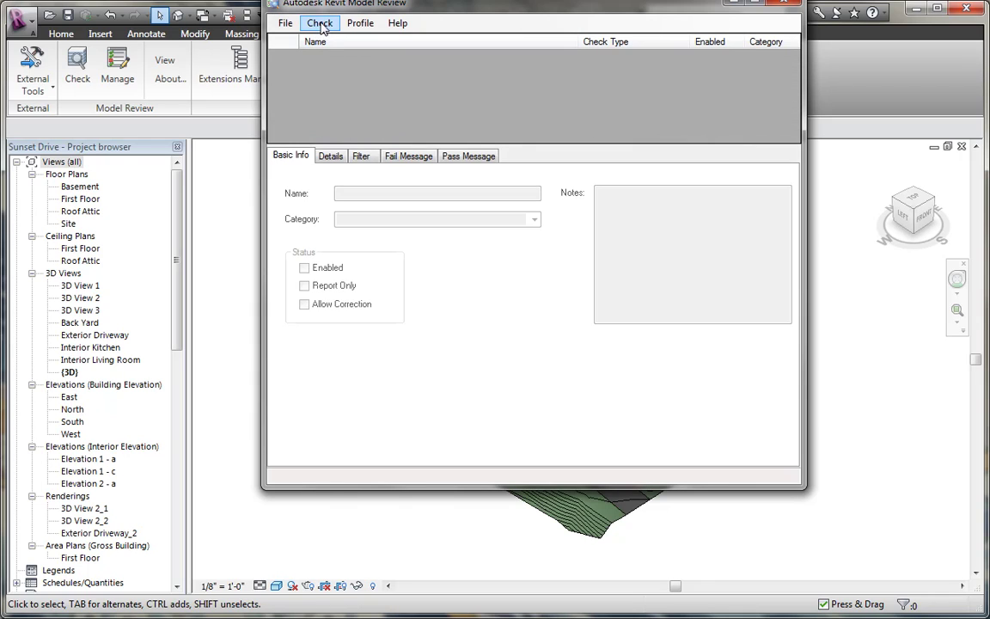
click(319, 24)
mouse_move(369, 40)
mouse_move(449, 50)
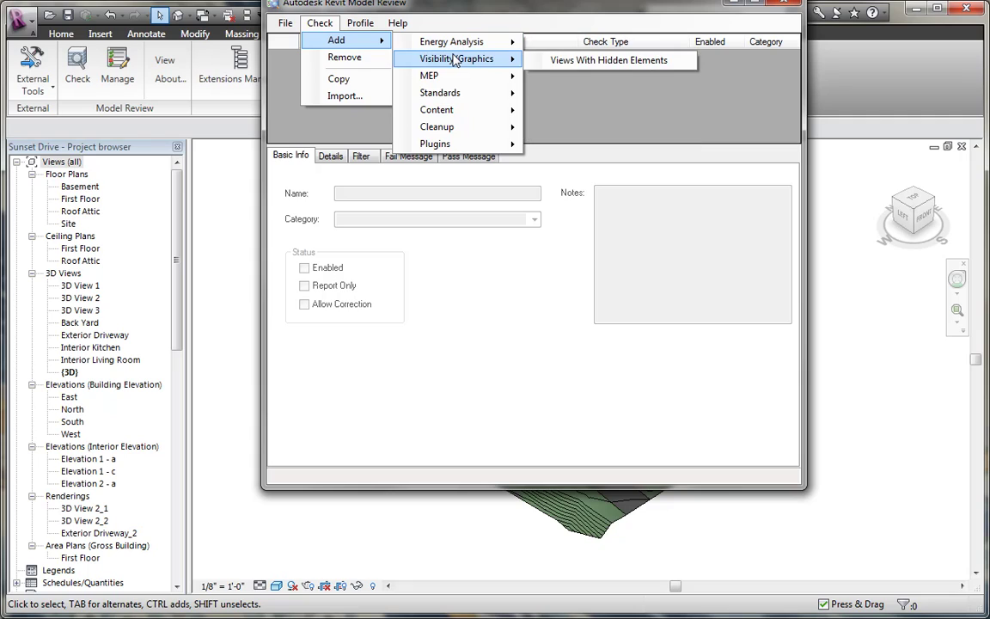
mouse_move(456, 82)
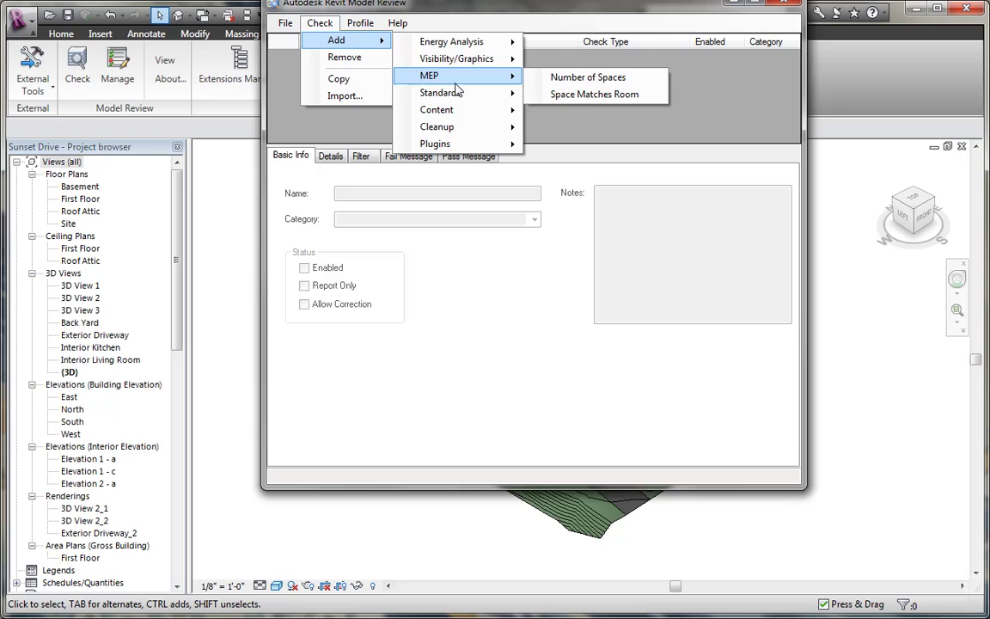
mouse_move(479, 95)
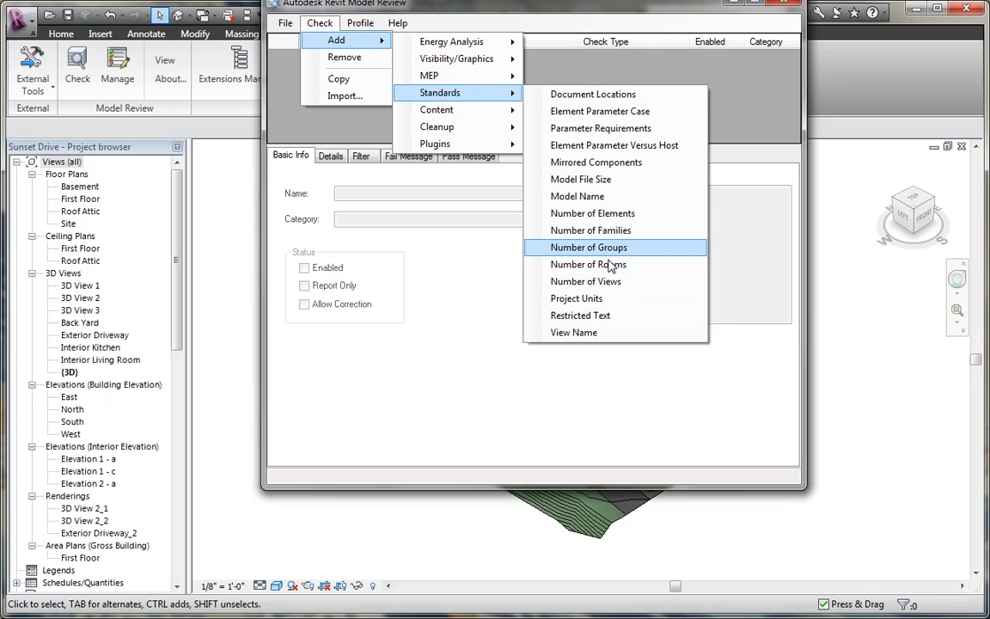
click(590, 129)
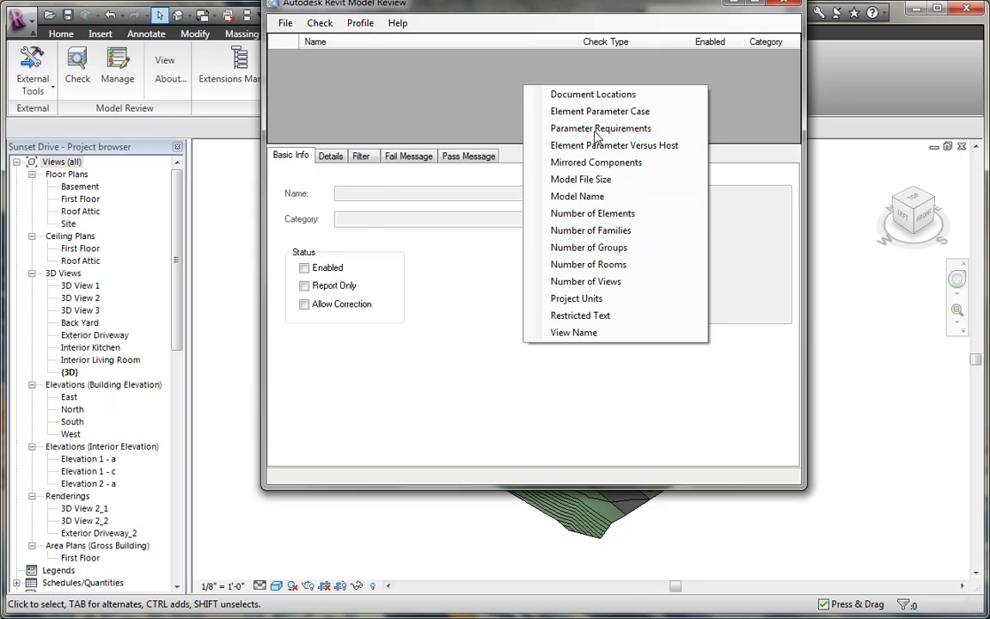
click(332, 157)
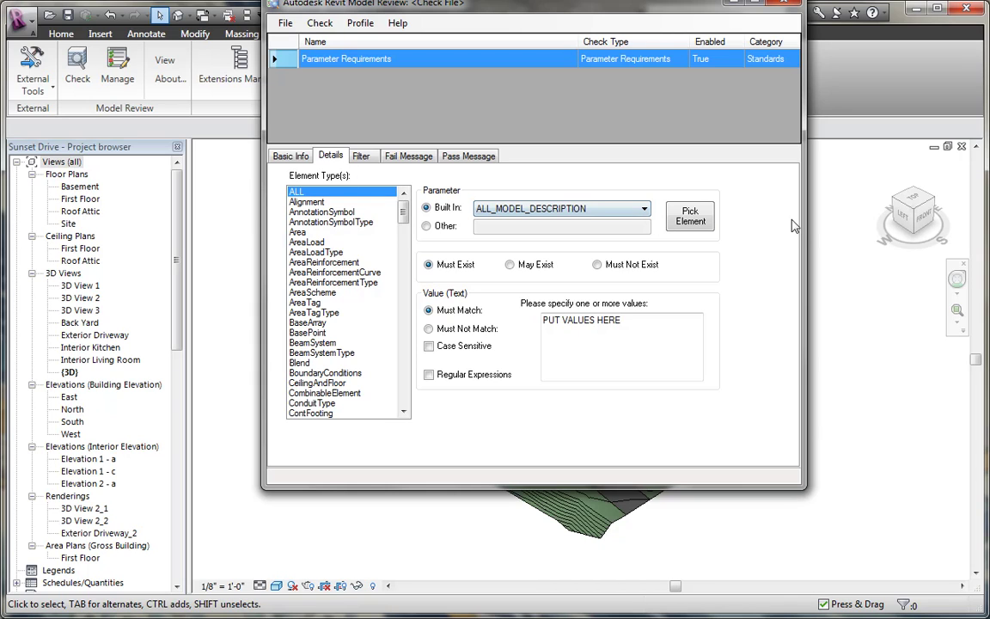
- Pick an exterior wall and require its Fire Rating parameter to exist and match 1 hr
click(691, 216)
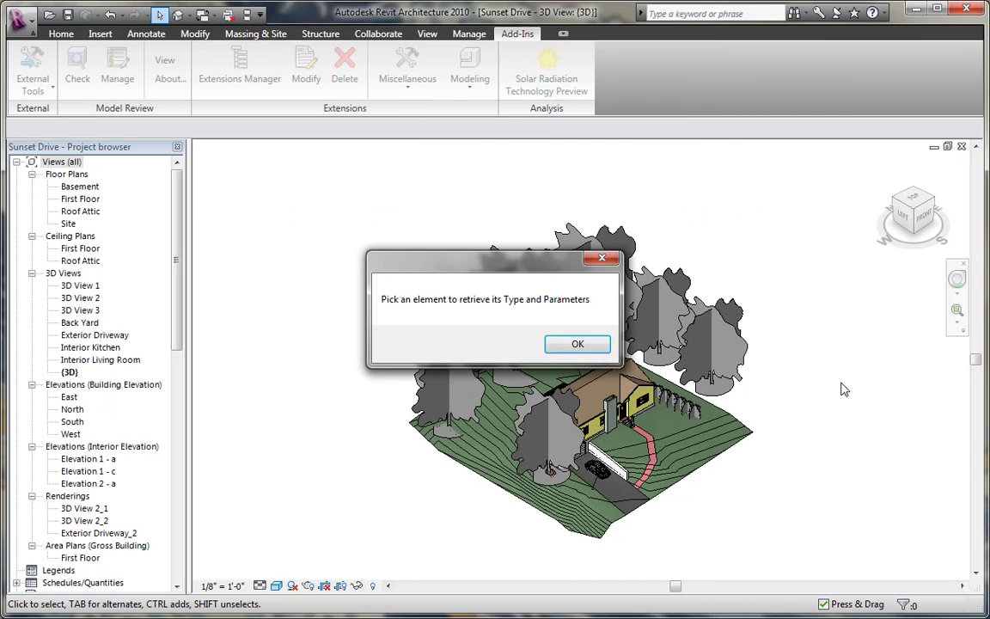
click(574, 345)
click(626, 485)
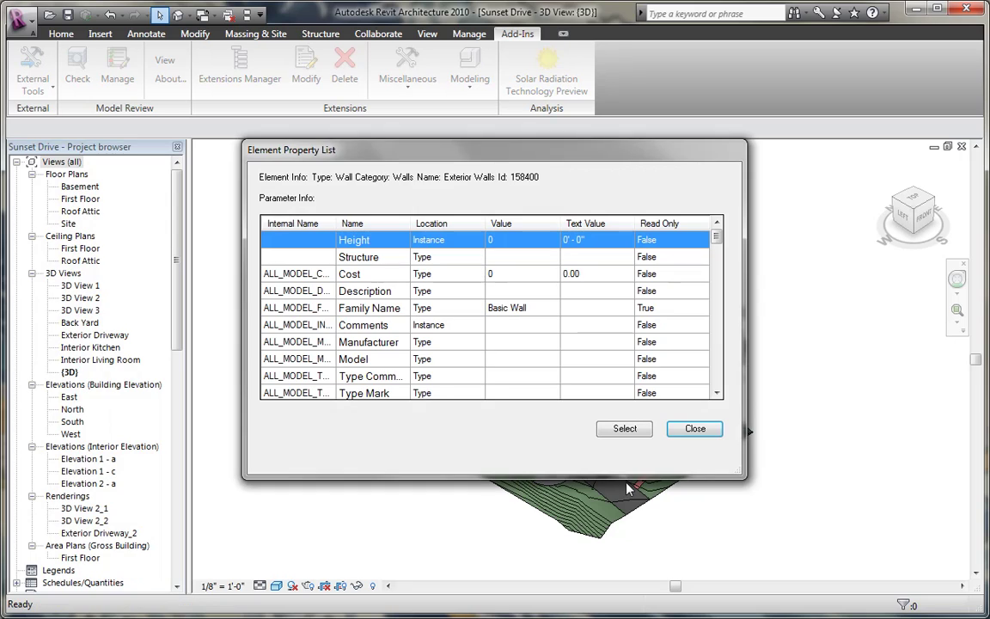
drag(716, 238, 718, 288)
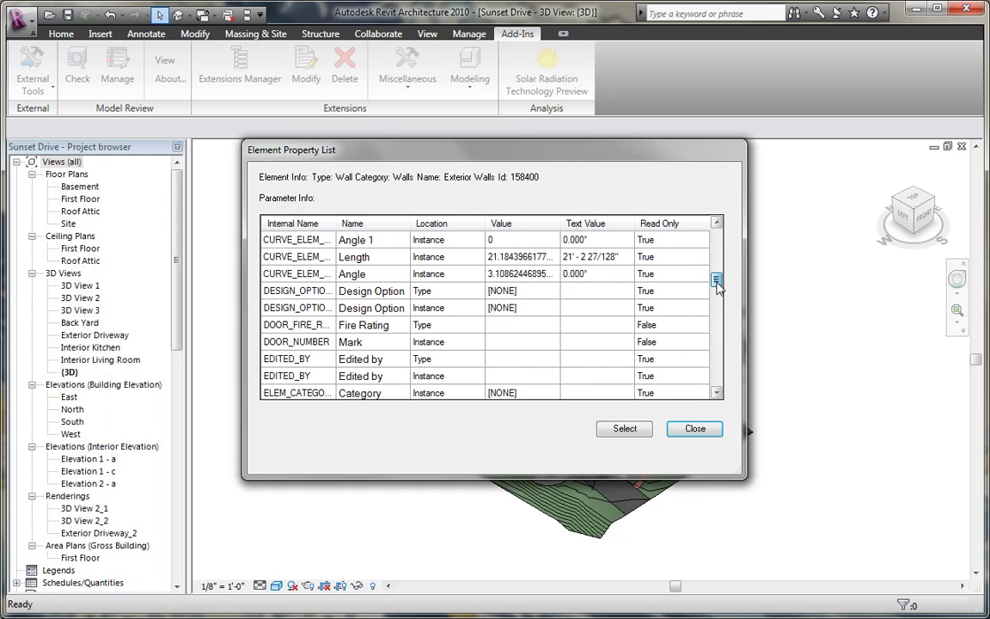
click(311, 329)
click(629, 430)
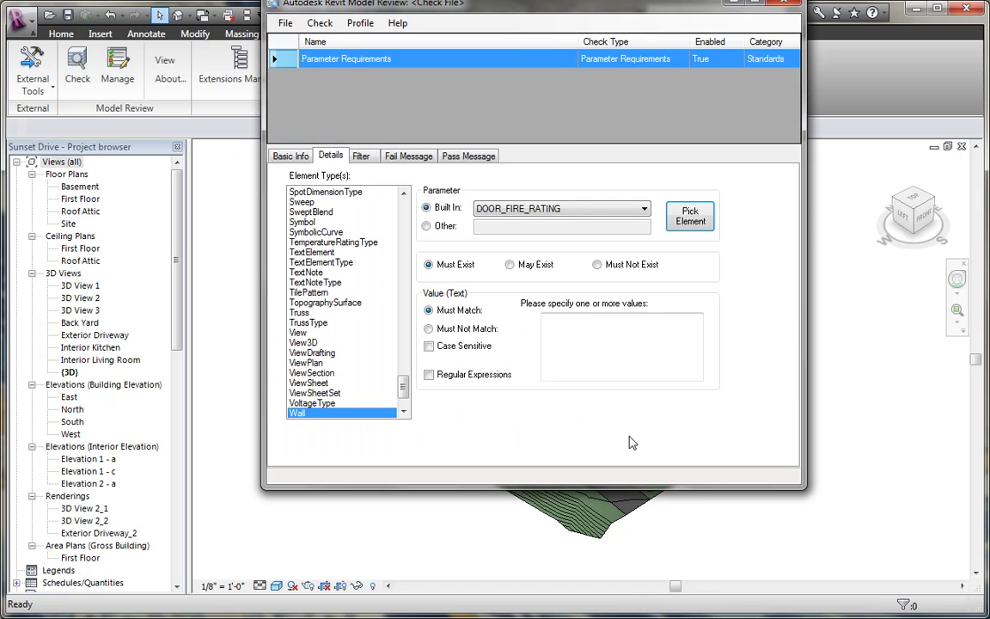
click(643, 339)
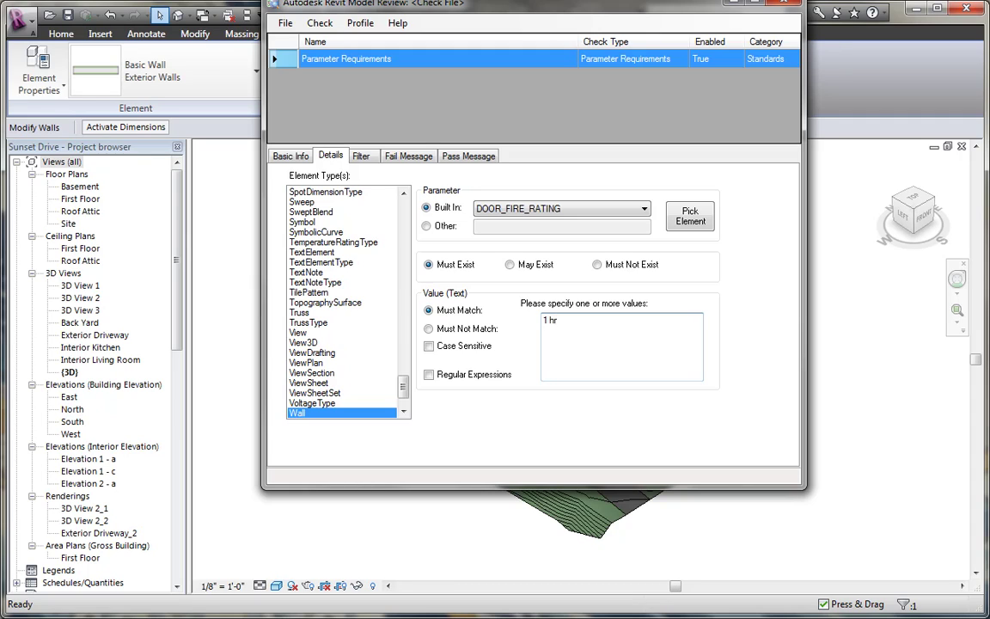
- Review the Parameter Requirements check's filter, fail message and pass message tabs
click(360, 155)
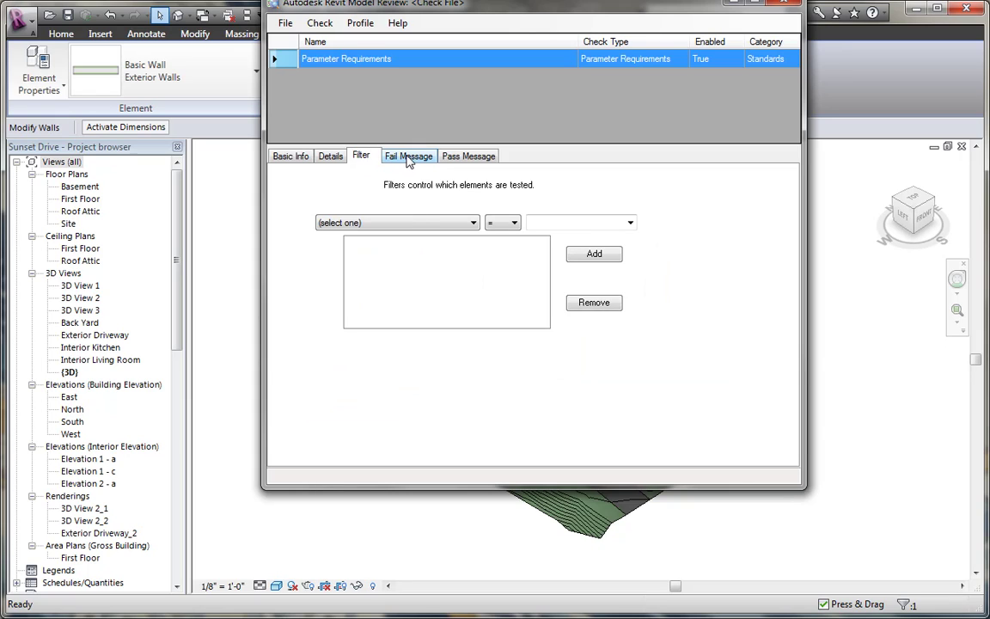
click(410, 159)
click(468, 156)
- Save the new check file to the Desktop as 'Fire Rating Walls Check'
click(285, 24)
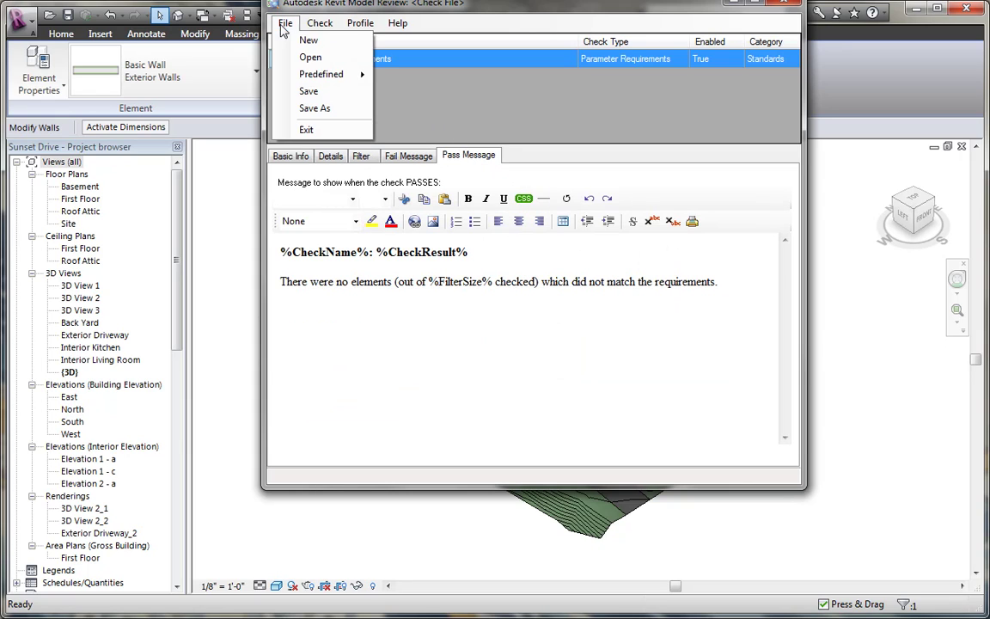
click(307, 92)
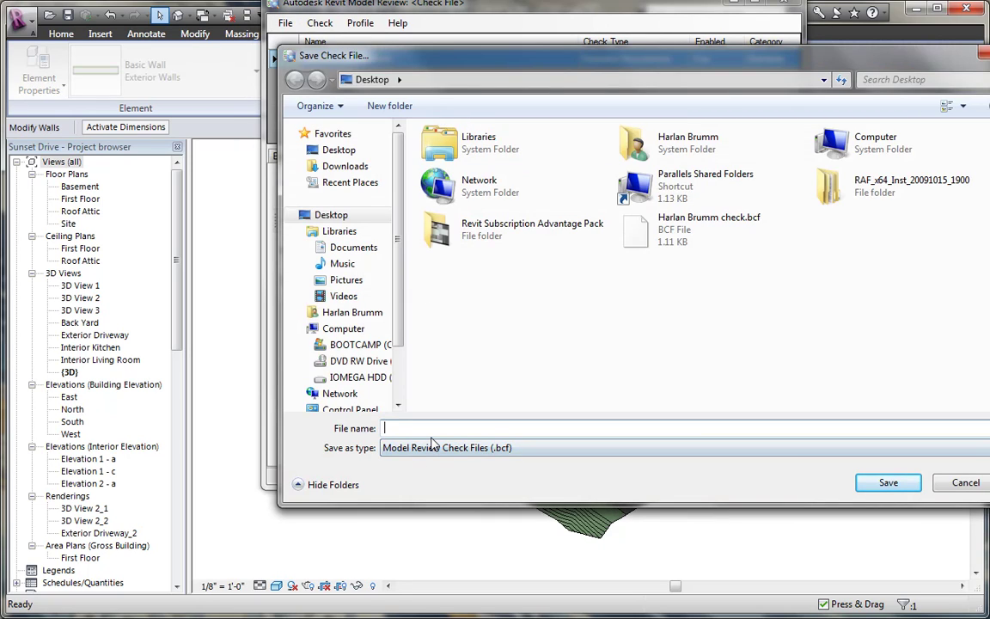
text(Fire Rating Walls Check)
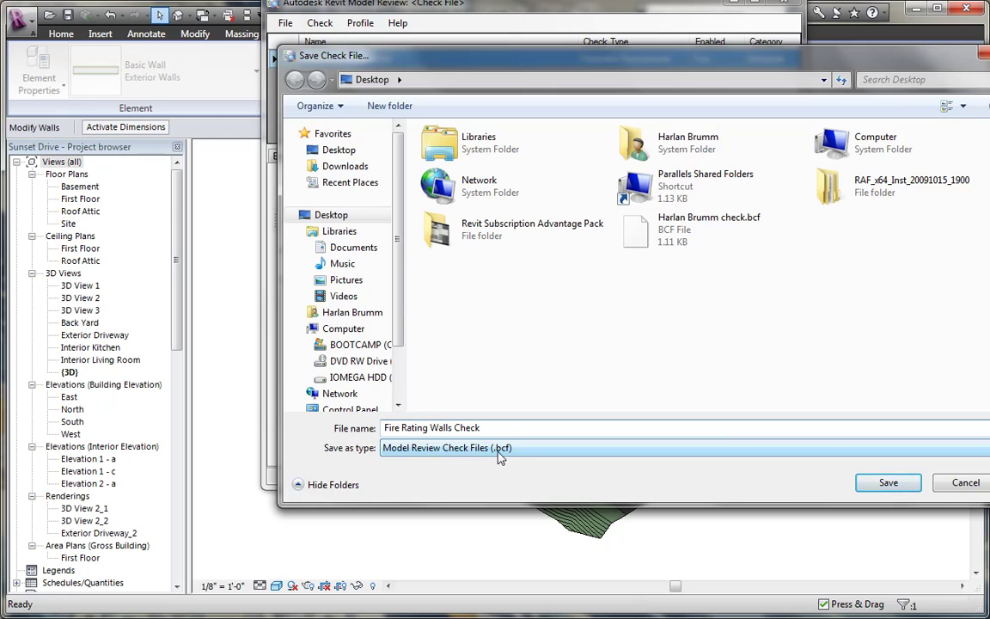
click(888, 483)
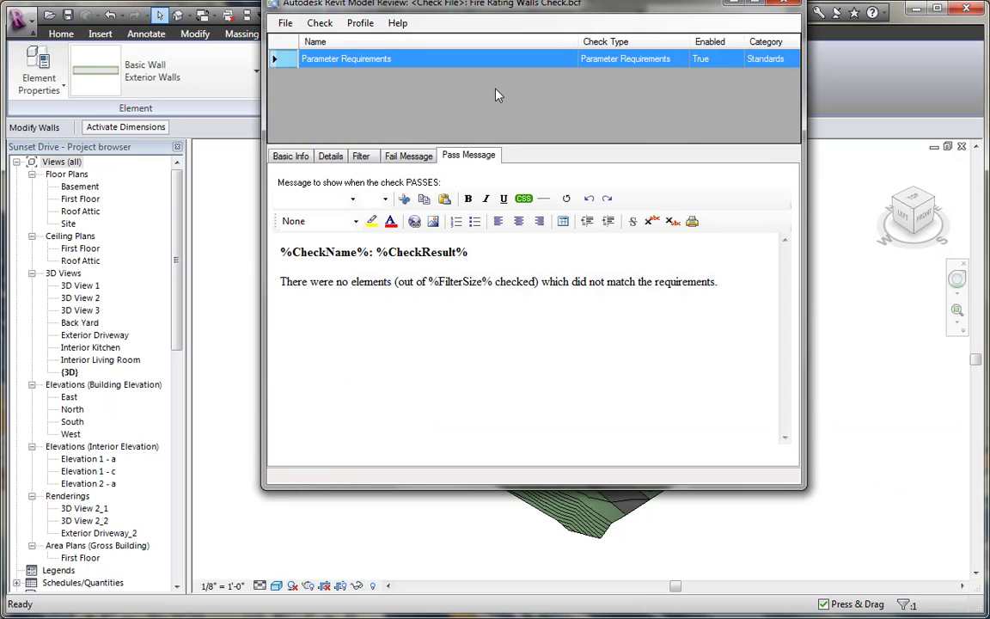
- Add Fire Rating Walls Check.bcf to the BIM standards profile's list of check files
click(360, 23)
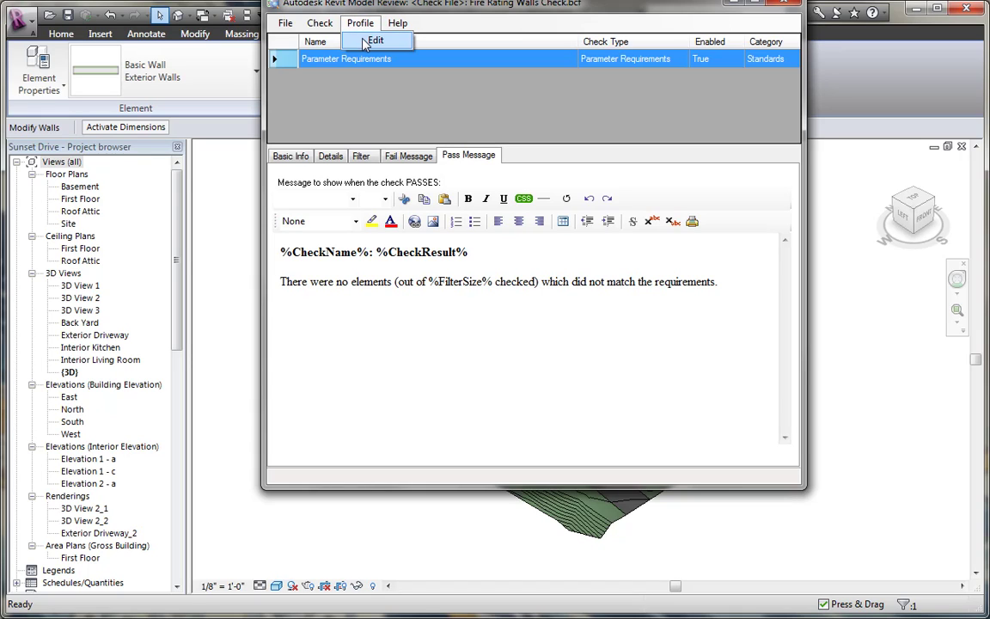
click(370, 42)
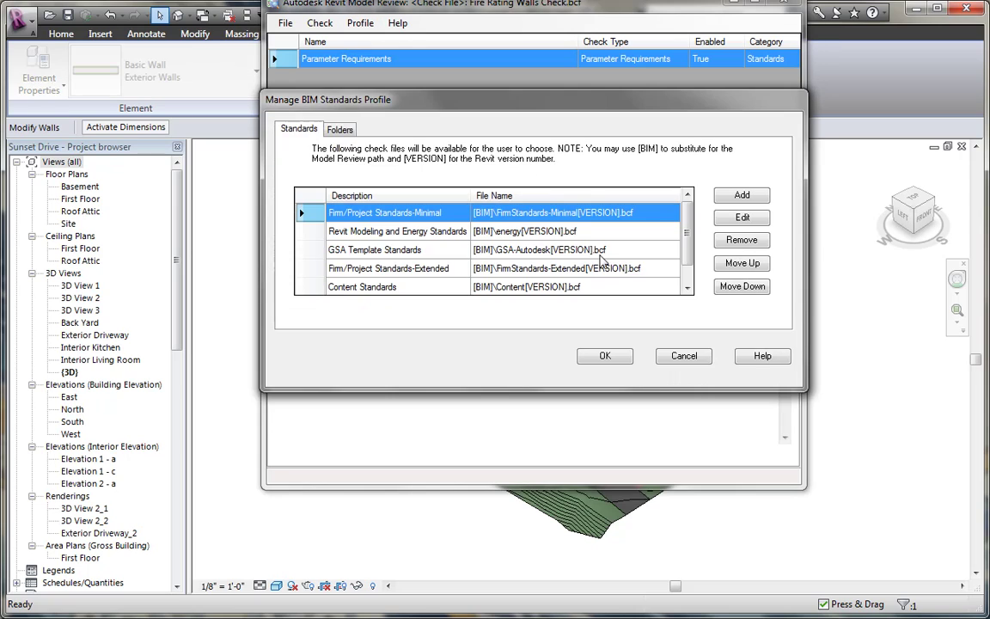
scroll(691, 205, down, 1)
scroll(694, 225, up, 1)
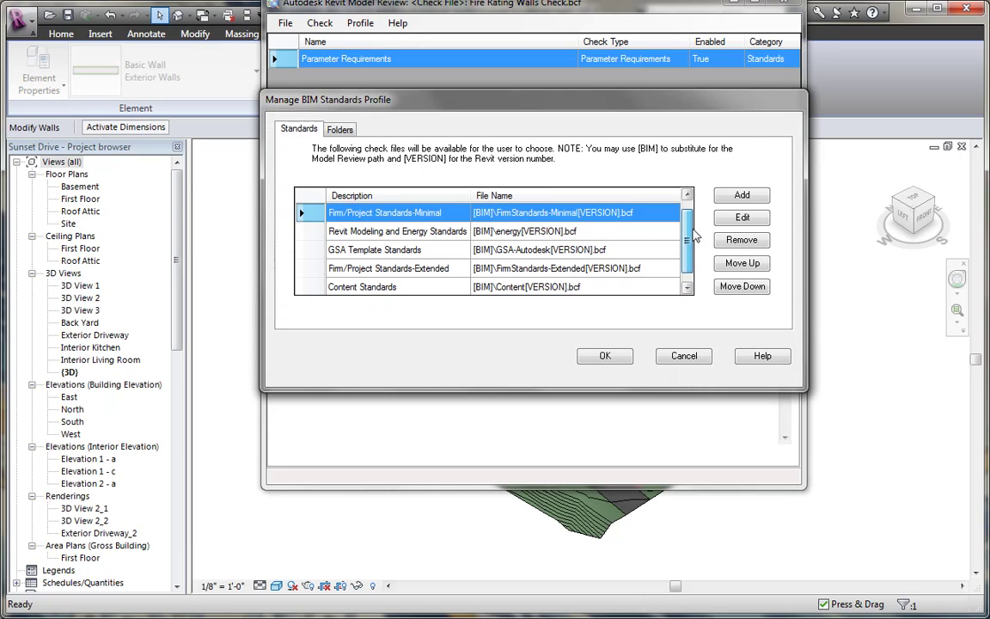
click(739, 196)
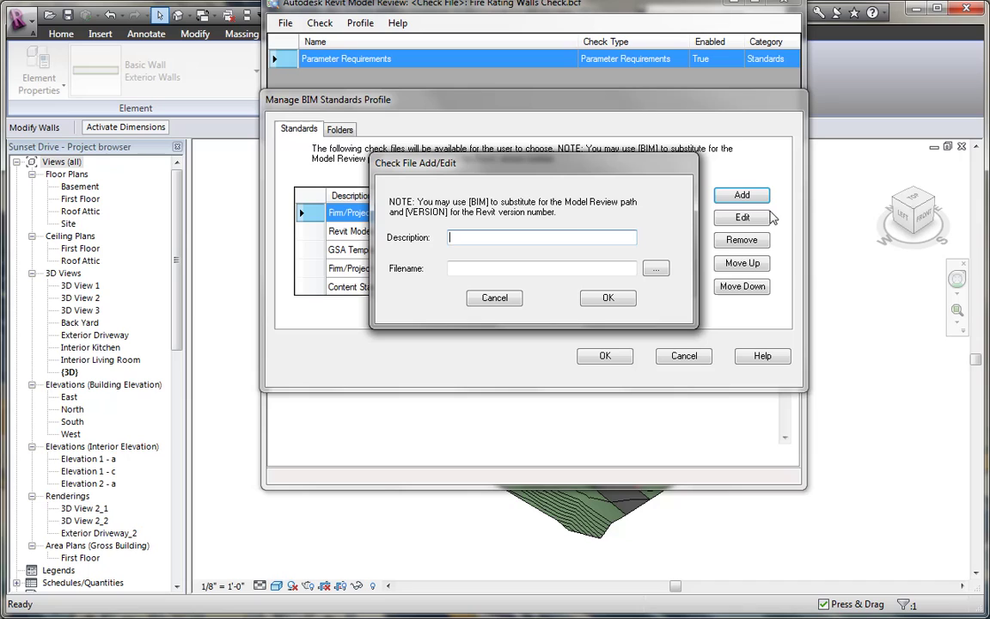
click(655, 268)
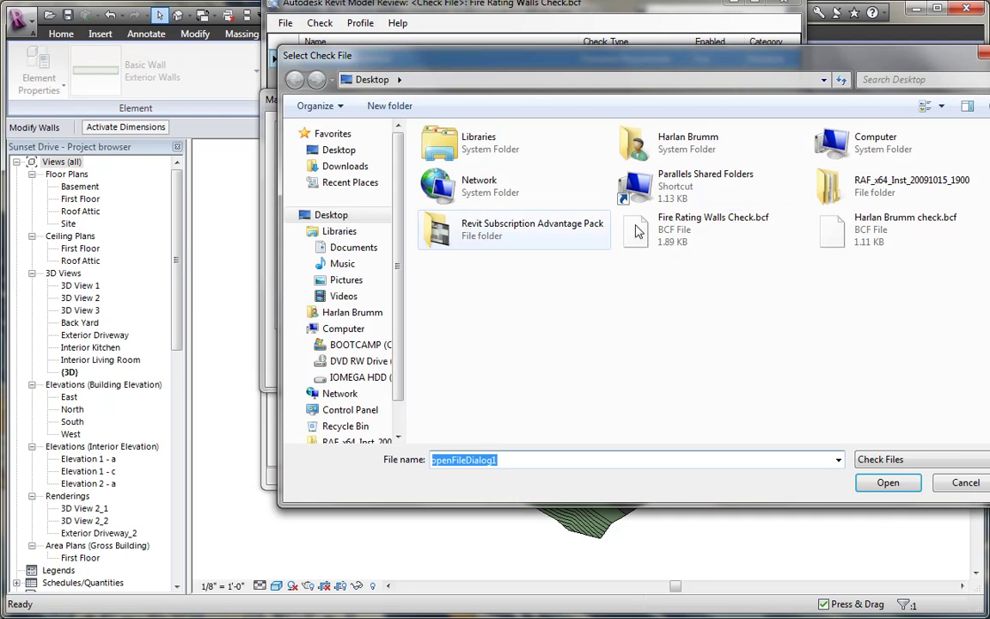
click(696, 230)
click(886, 481)
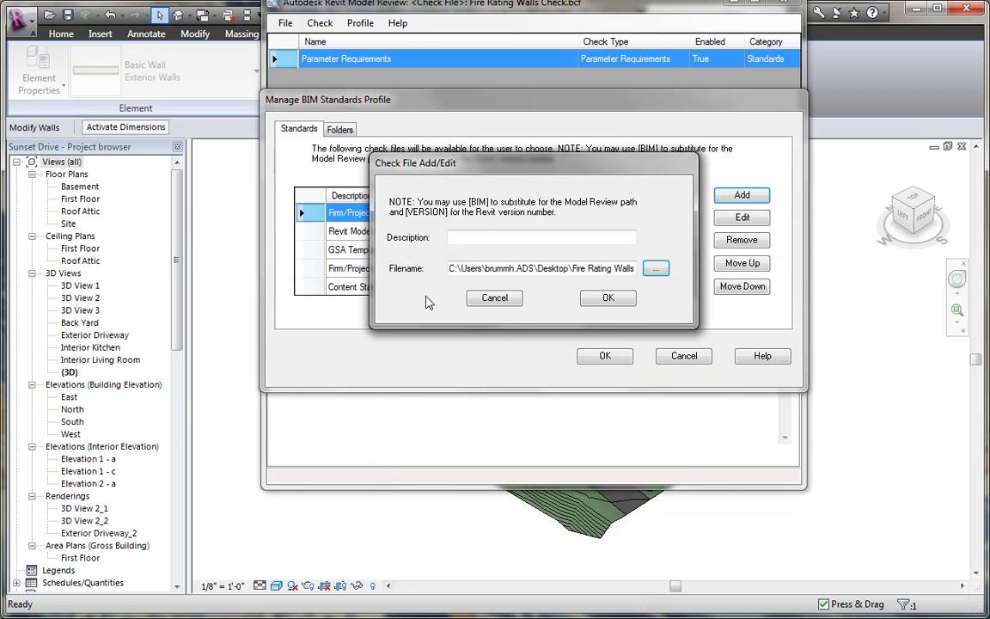
- Describe the new entry as 'My fire rating Check', save the standards list and close Model Review
click(475, 236)
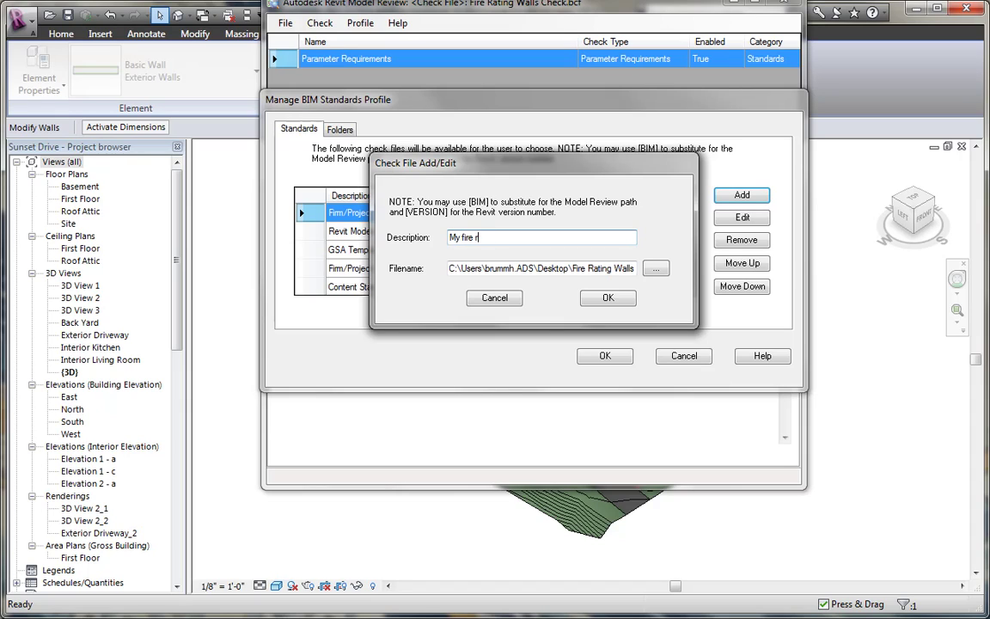
text(My fire rating Check)
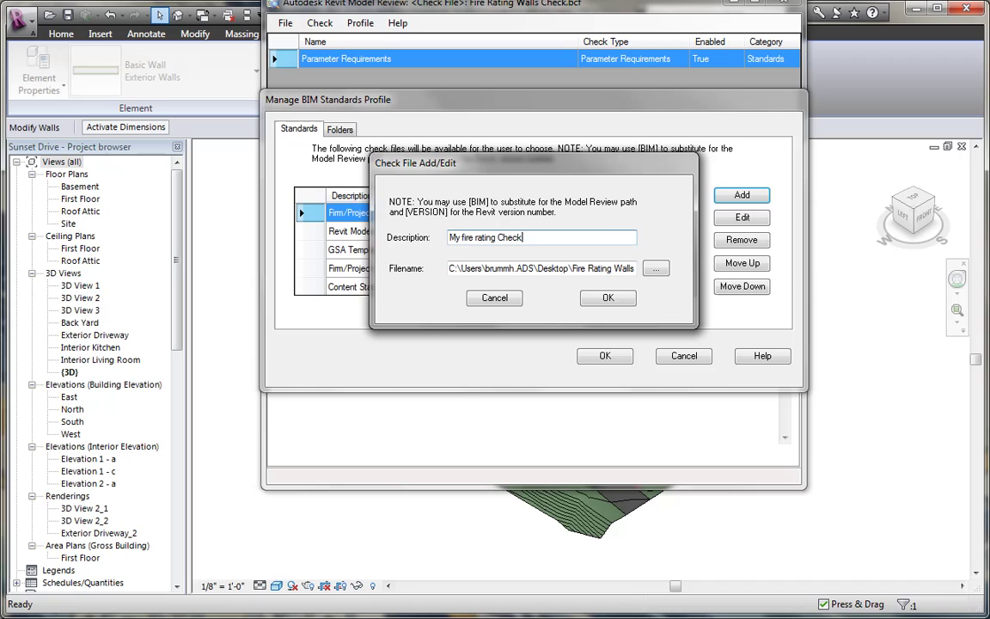
key(Return)
scroll(632, 258, down, 2)
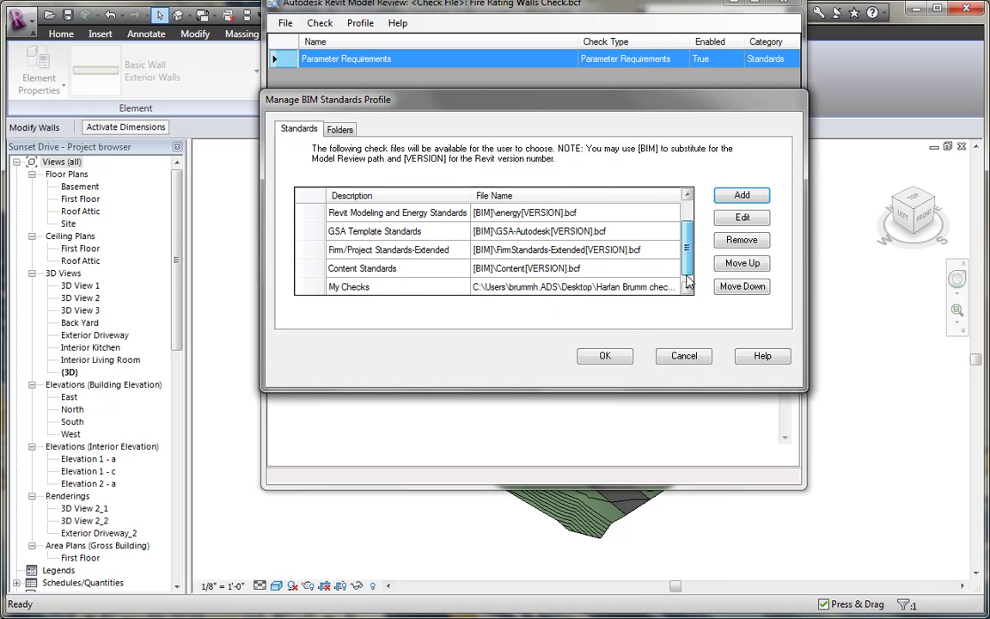
click(605, 356)
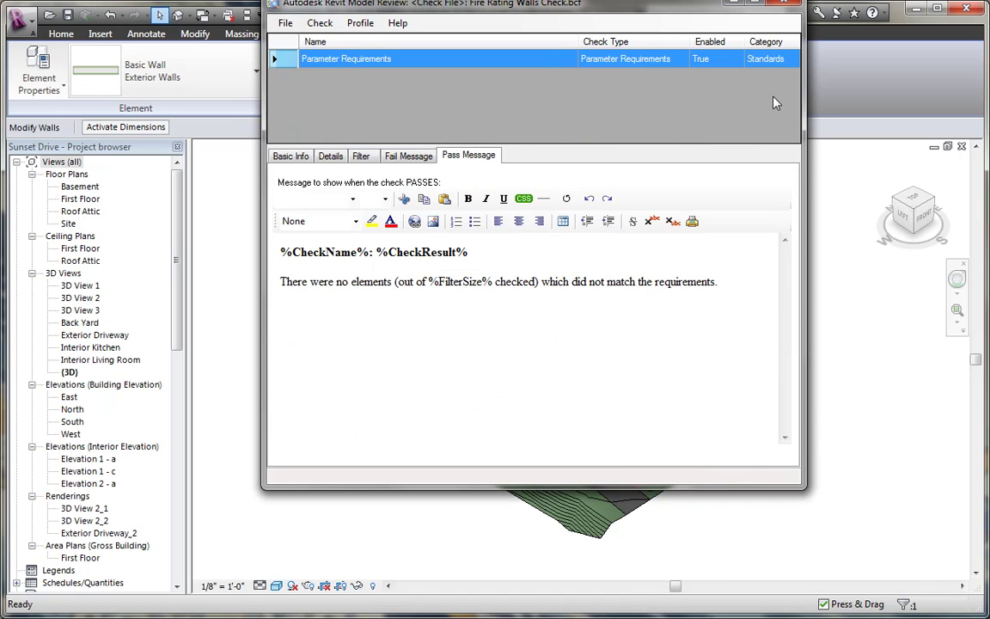
key(Escape)
- Clear the wall selection and run My fire rating Check on the Sunset Drive model
click(271, 248)
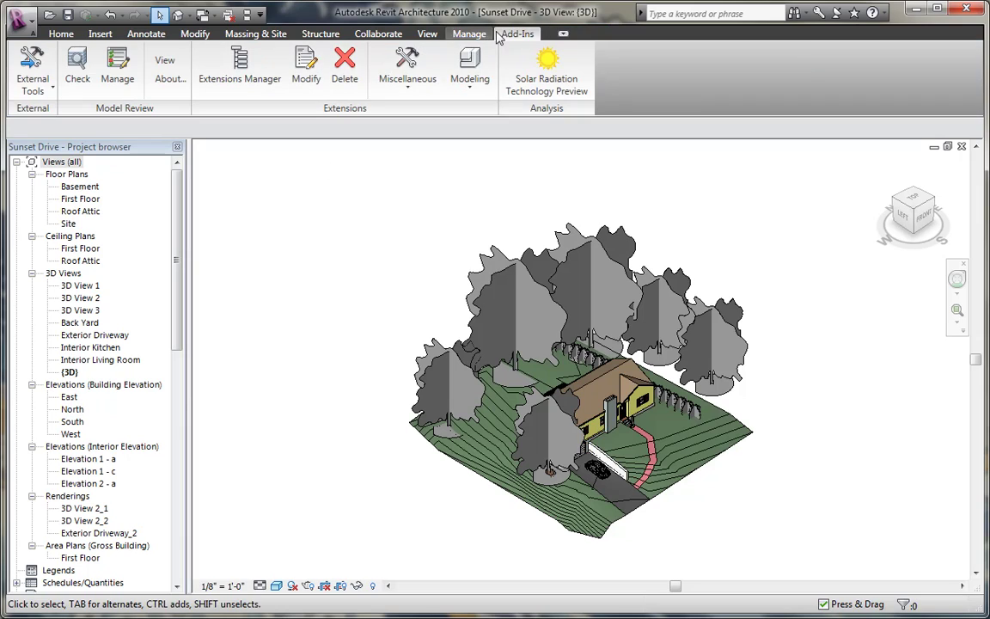
click(77, 65)
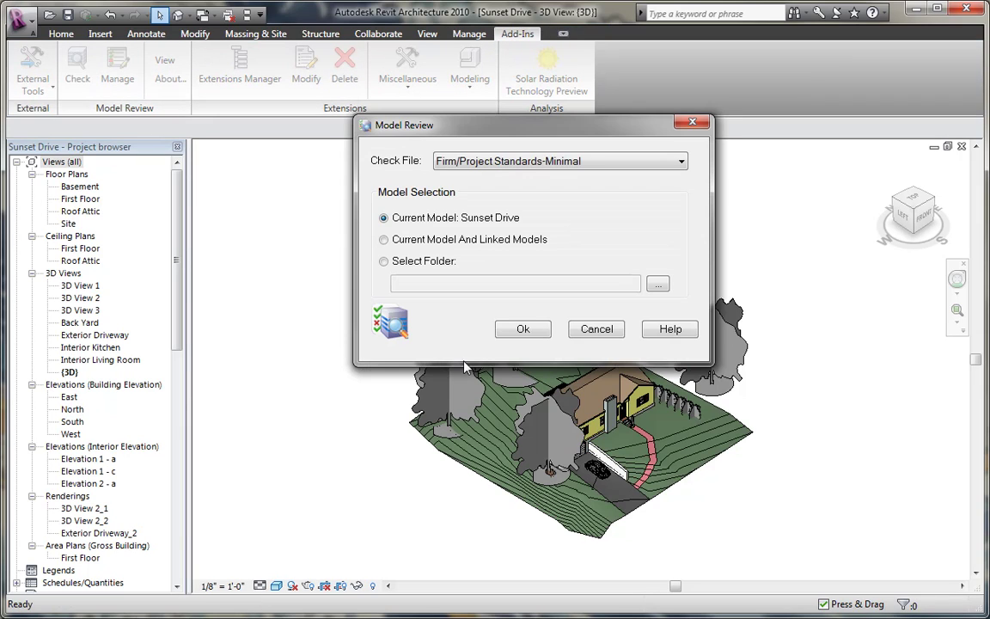
click(639, 161)
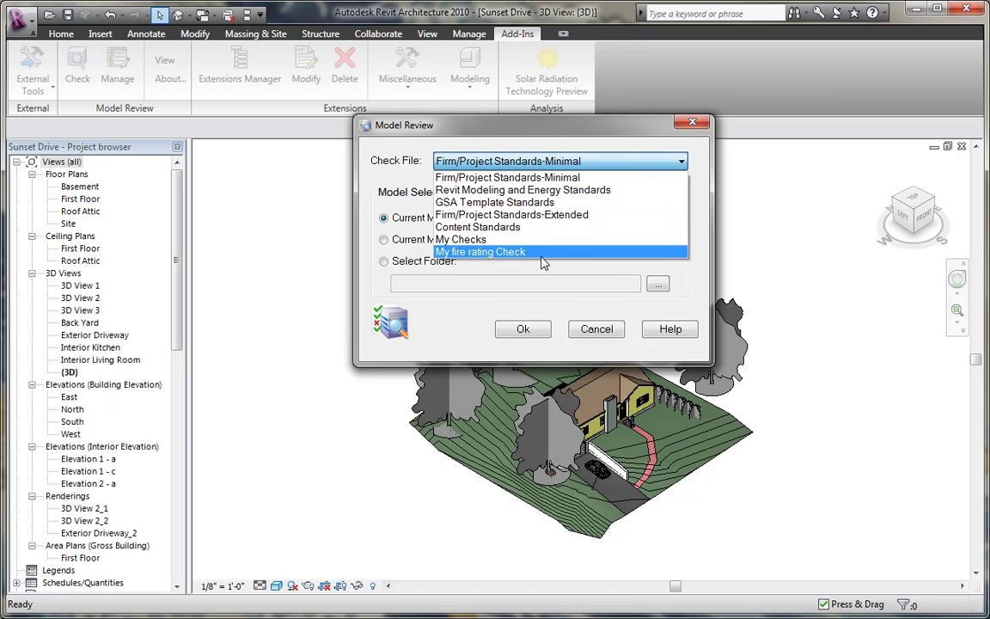
click(499, 251)
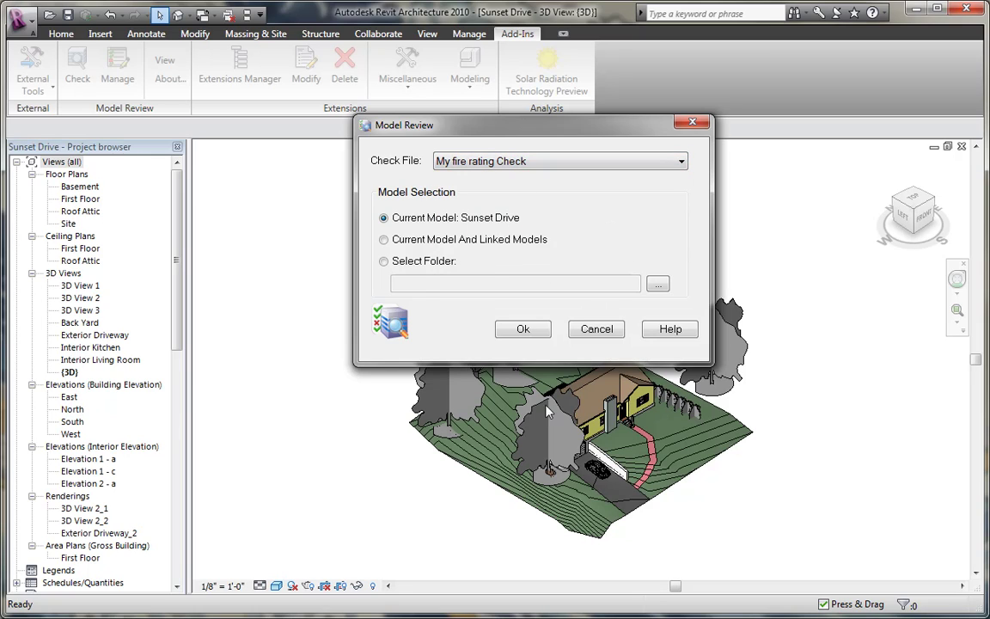
click(529, 332)
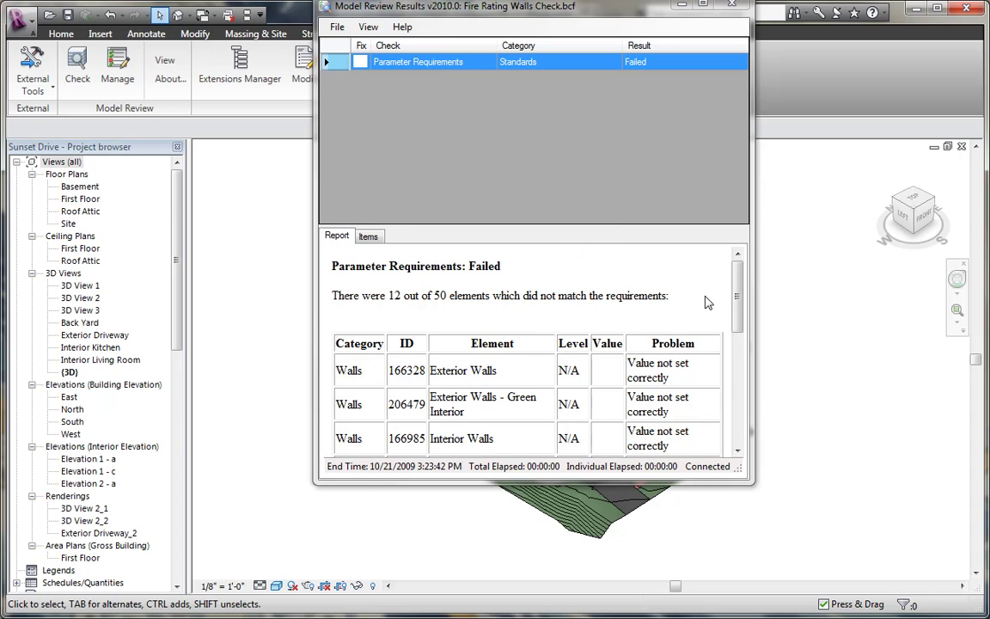
- Browse the report and failing items, select wall ID 166328, then close the results window
drag(737, 292, 760, 261)
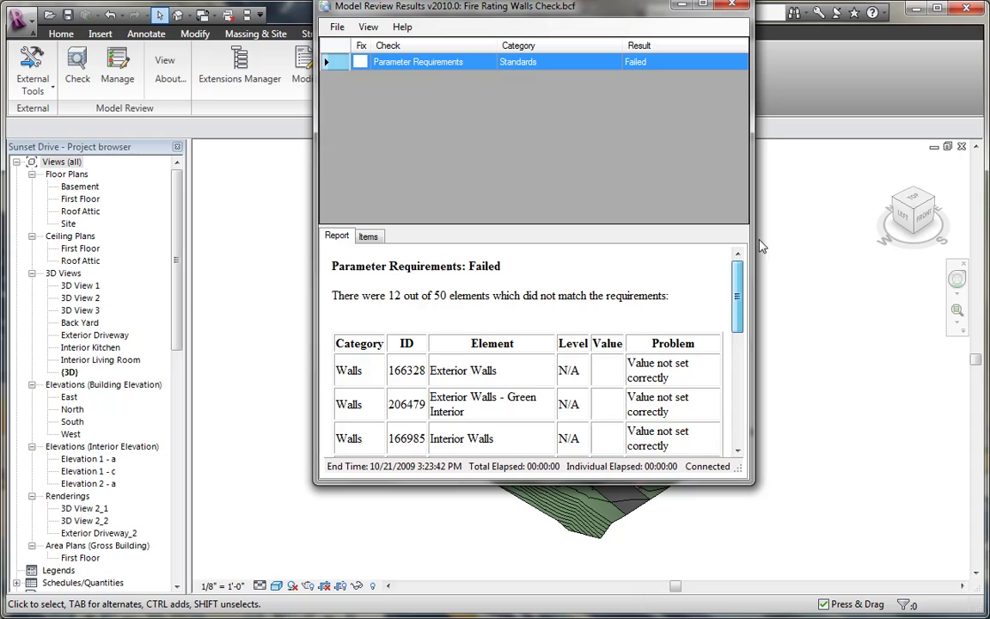
click(369, 235)
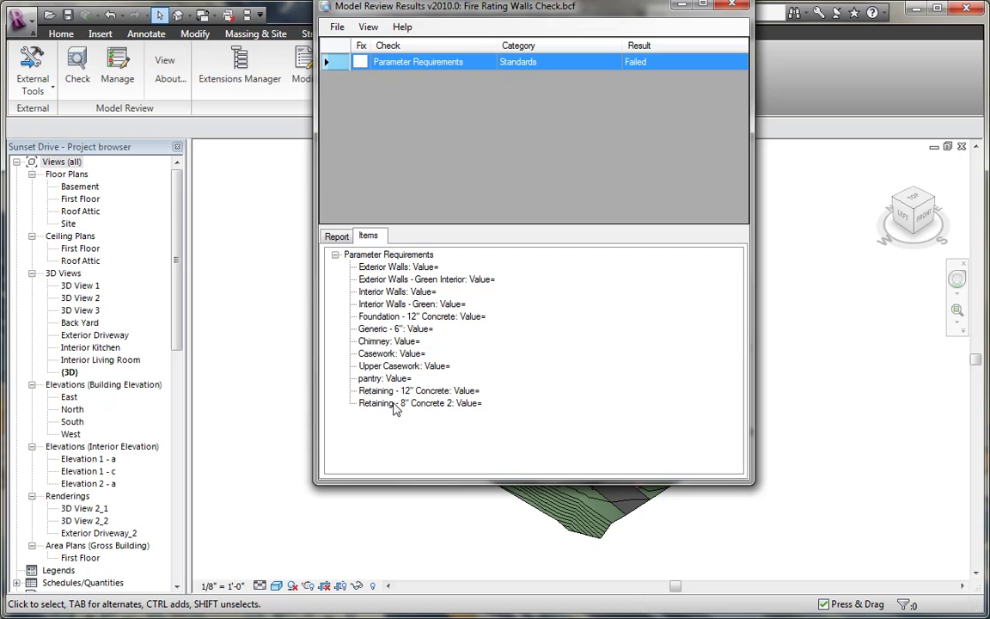
click(337, 236)
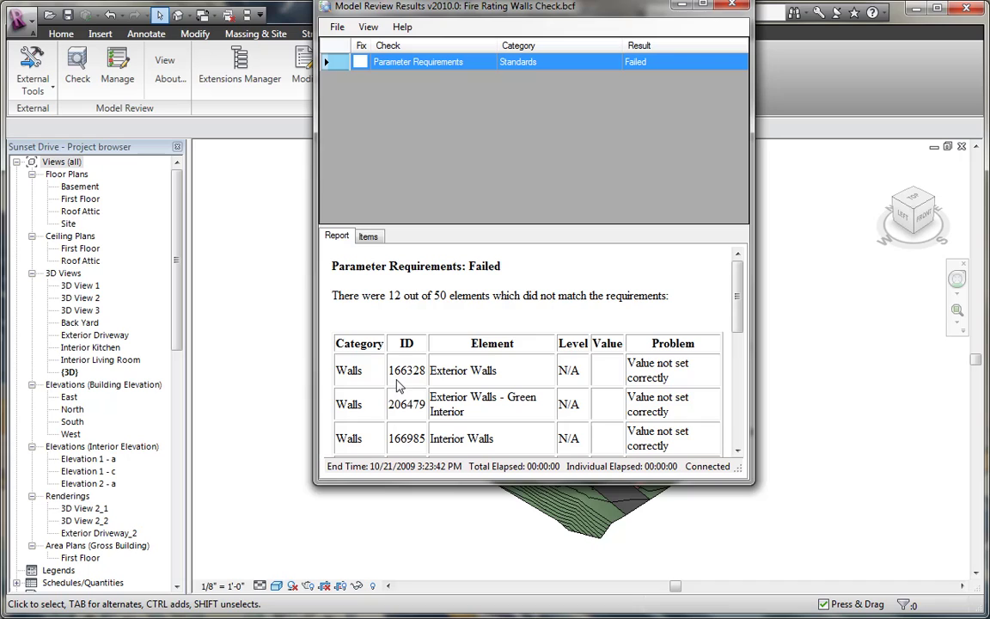
drag(391, 370, 429, 370)
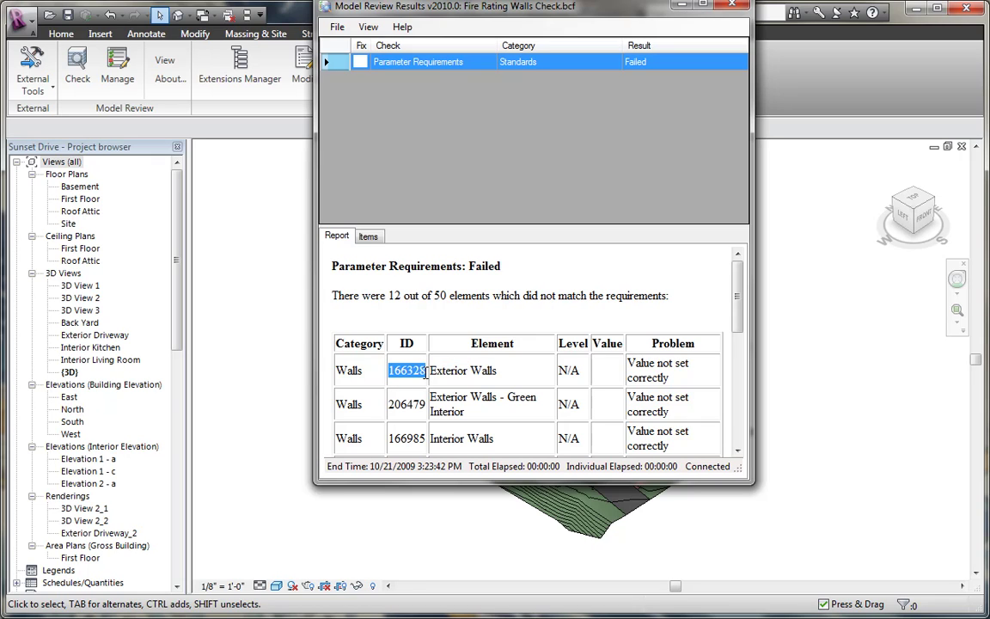
drag(452, 24, 610, 55)
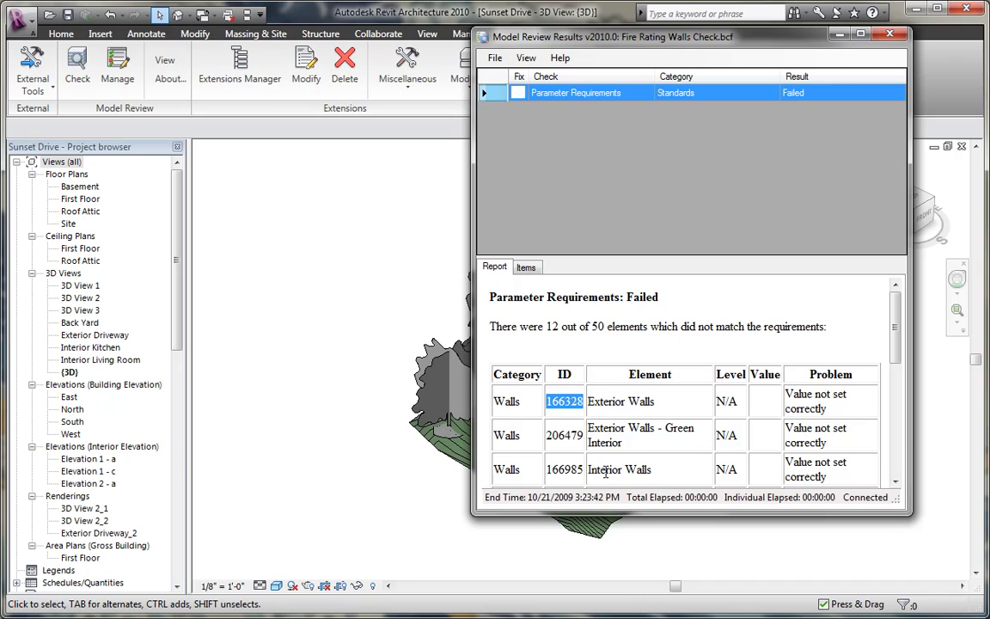
drag(893, 327, 918, 305)
drag(507, 37, 419, 75)
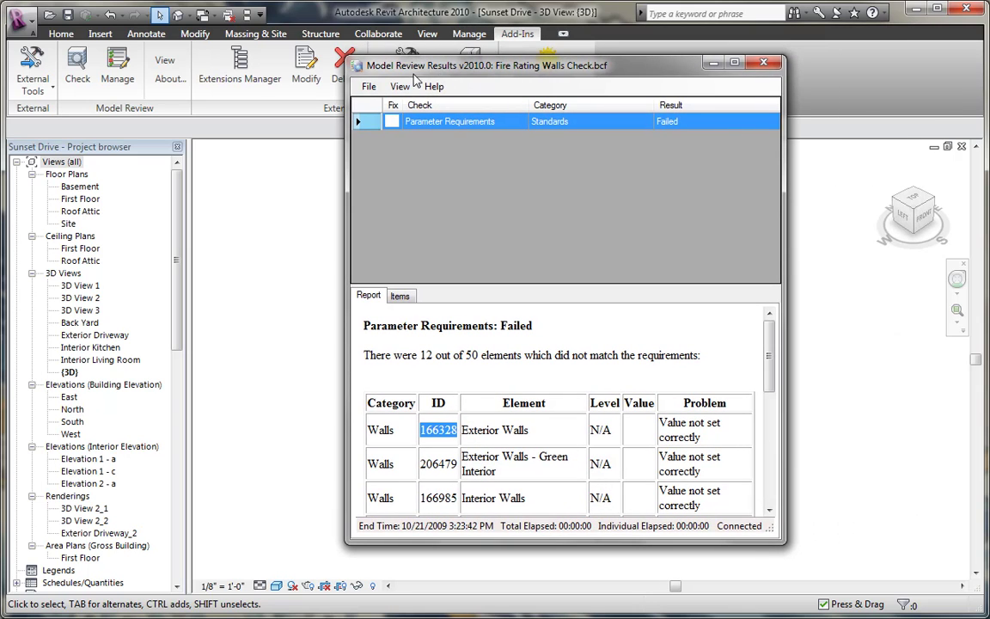
click(763, 62)
- Open the Model Review check editor, view the Check > Add > Standards types, and open Help Contents
click(120, 71)
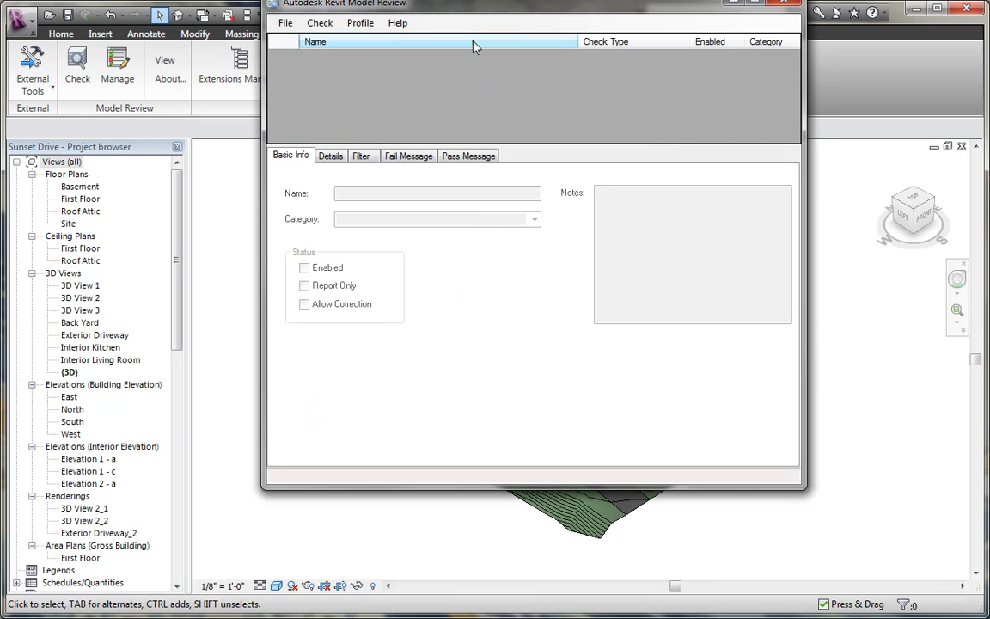
drag(464, 14, 444, 51)
click(299, 62)
mouse_move(315, 86)
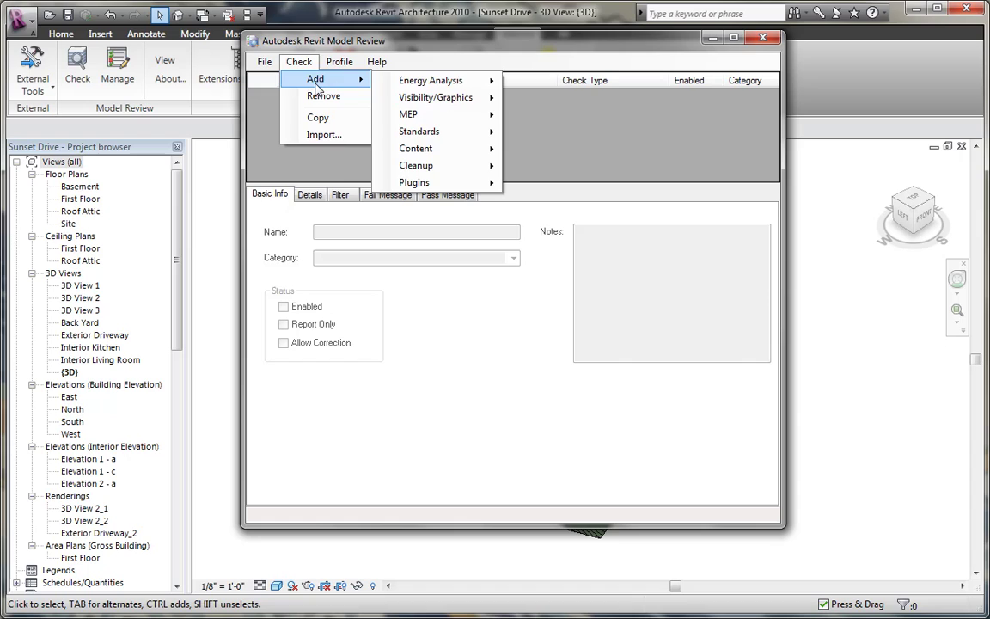
mouse_move(453, 119)
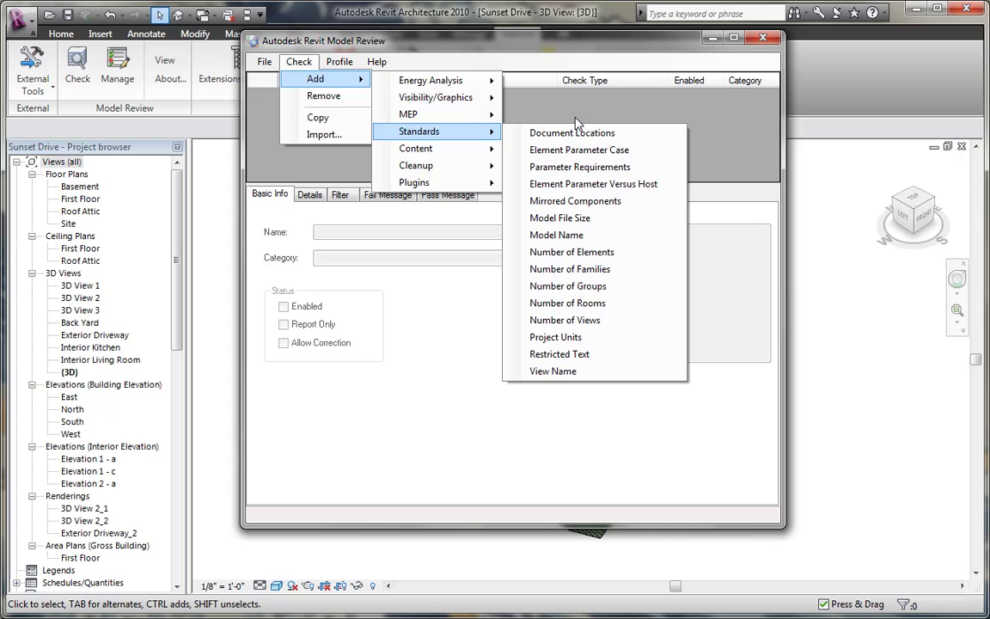
click(367, 90)
click(376, 61)
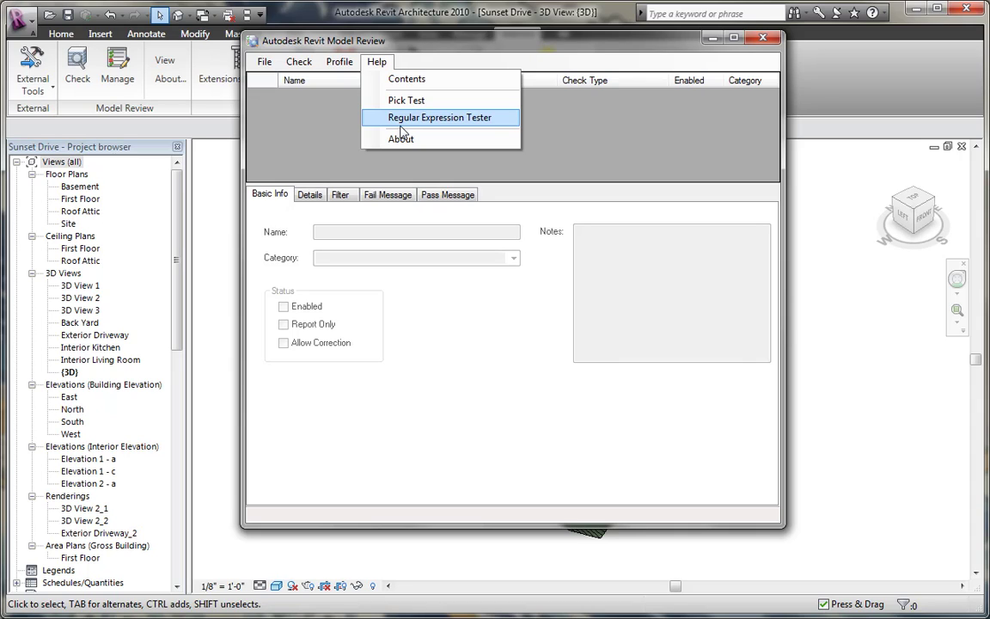
click(406, 81)
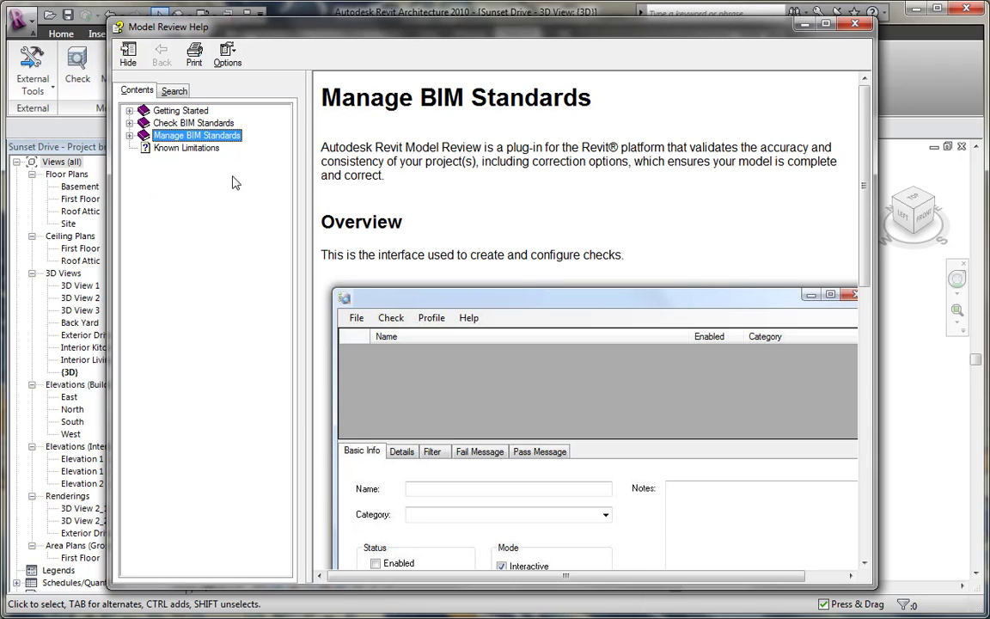
- Close the Model Review Help window
click(862, 29)
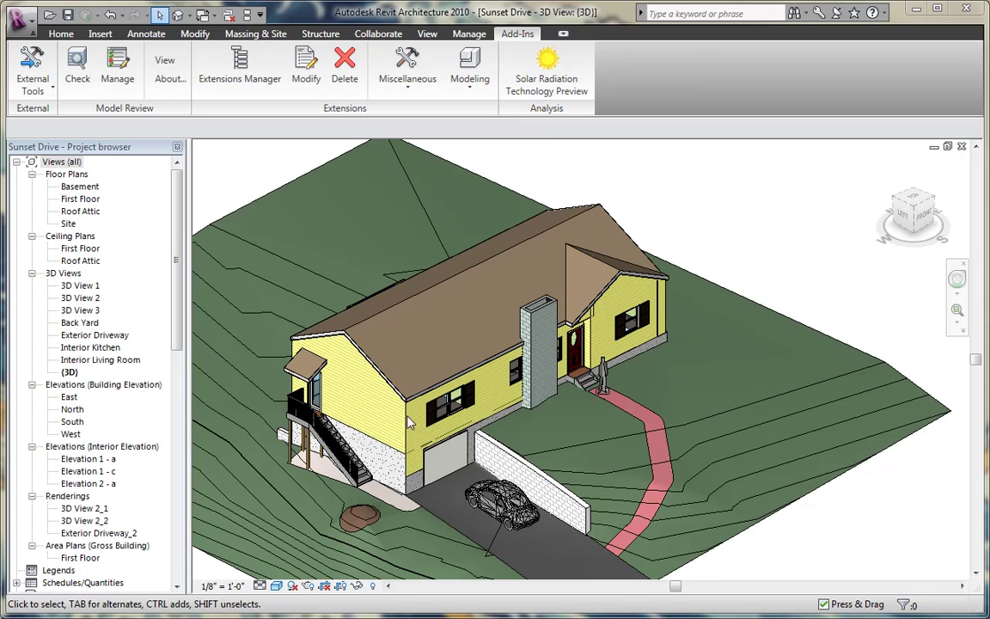
- Select the house's left side wall and launch Wood Framing Walls from the Add-Ins extensions manager
click(360, 379)
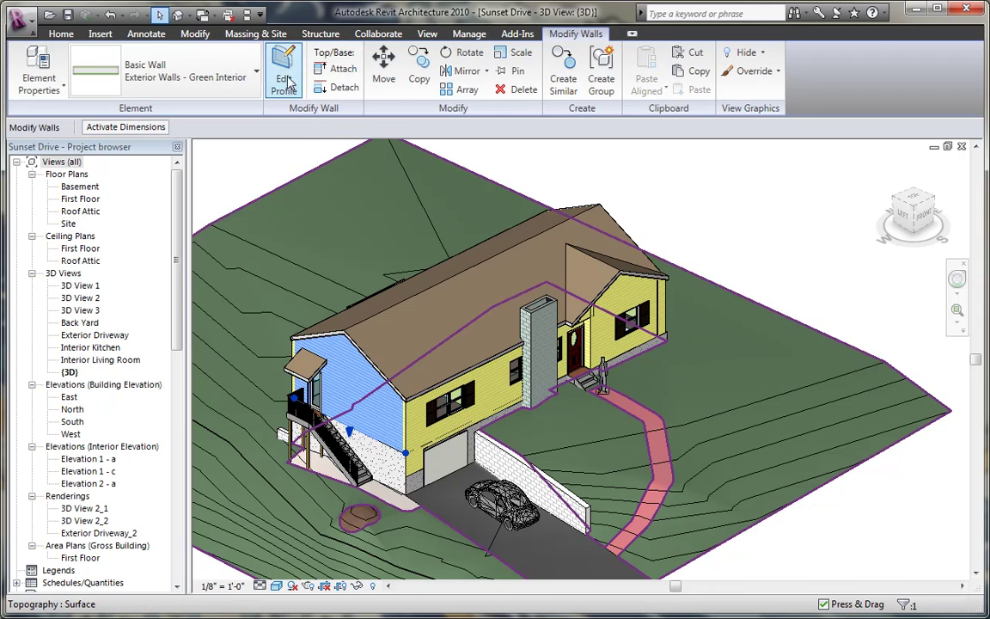
click(517, 34)
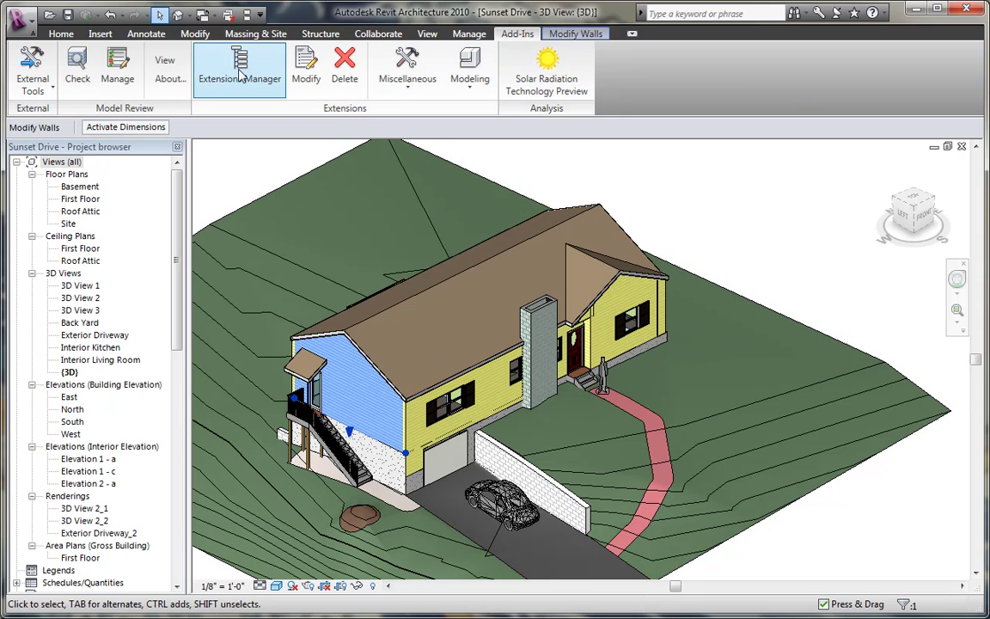
click(212, 79)
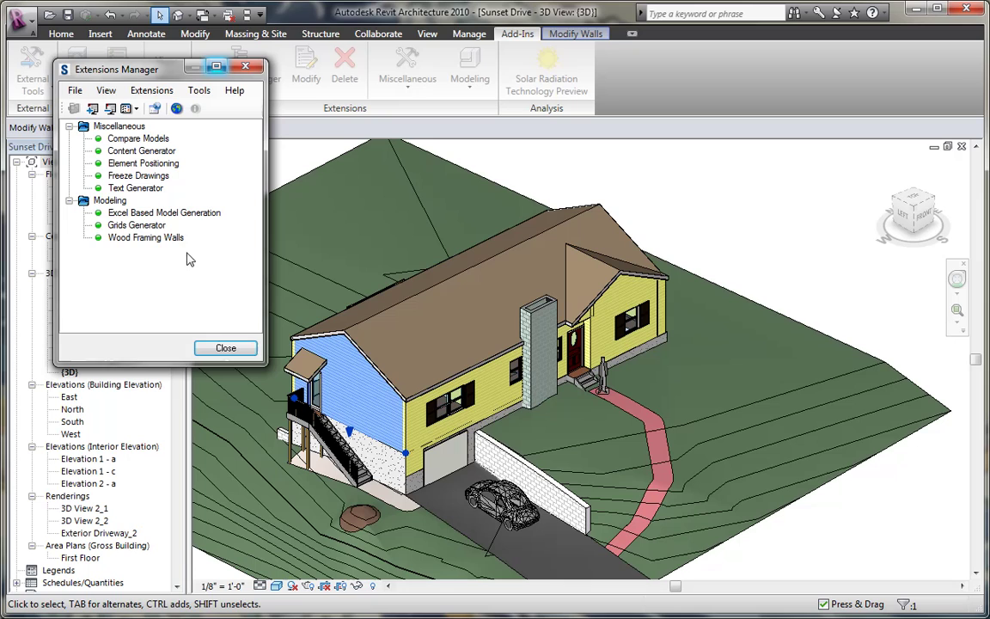
double_click(128, 239)
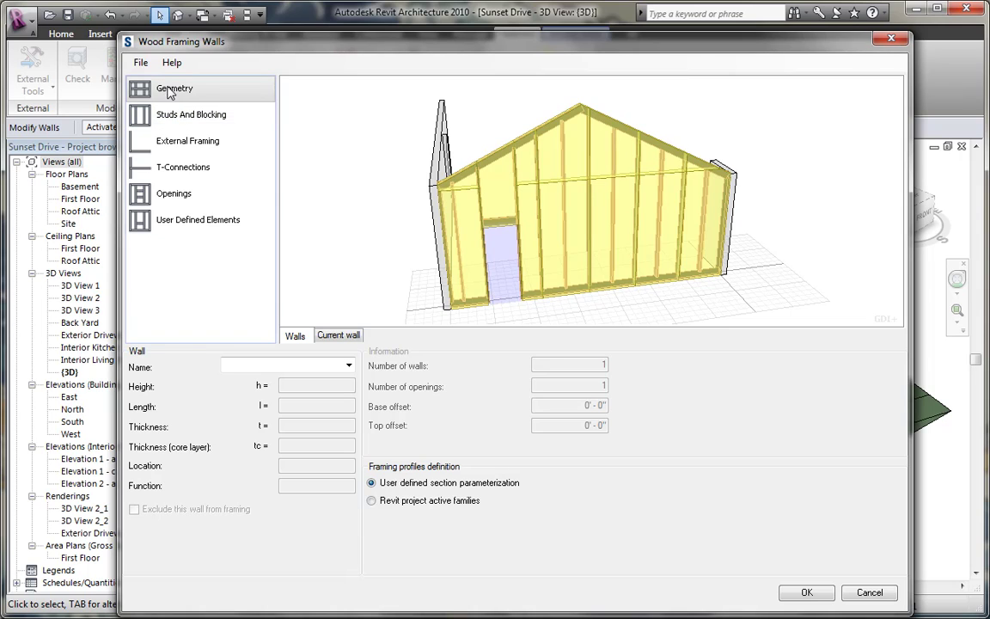
- Browse the Studs, External Framing, T-Connections, Openings and User Defined Elements pages
click(186, 116)
click(194, 142)
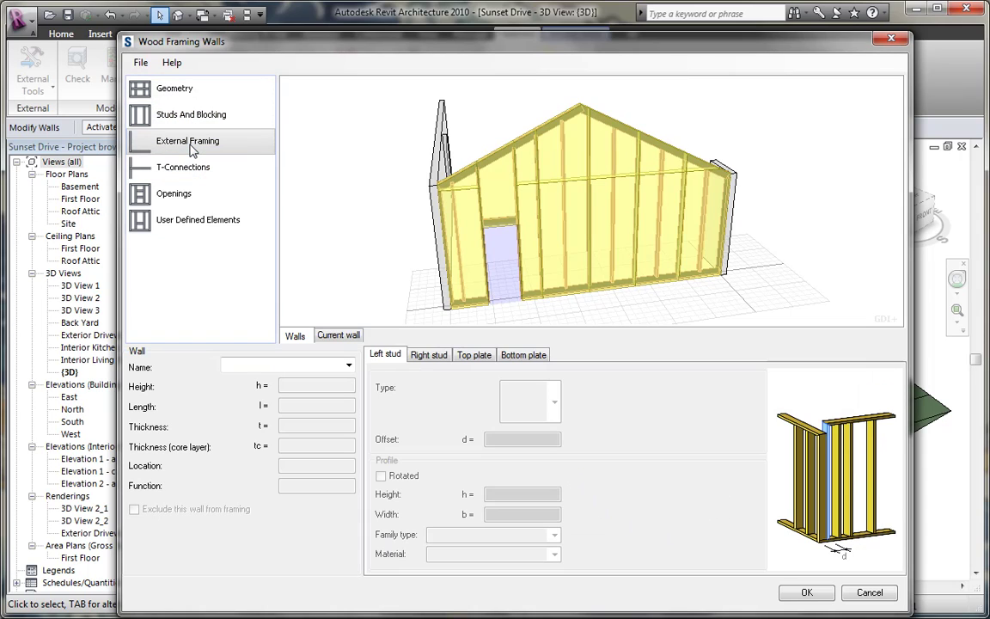
click(423, 355)
click(468, 356)
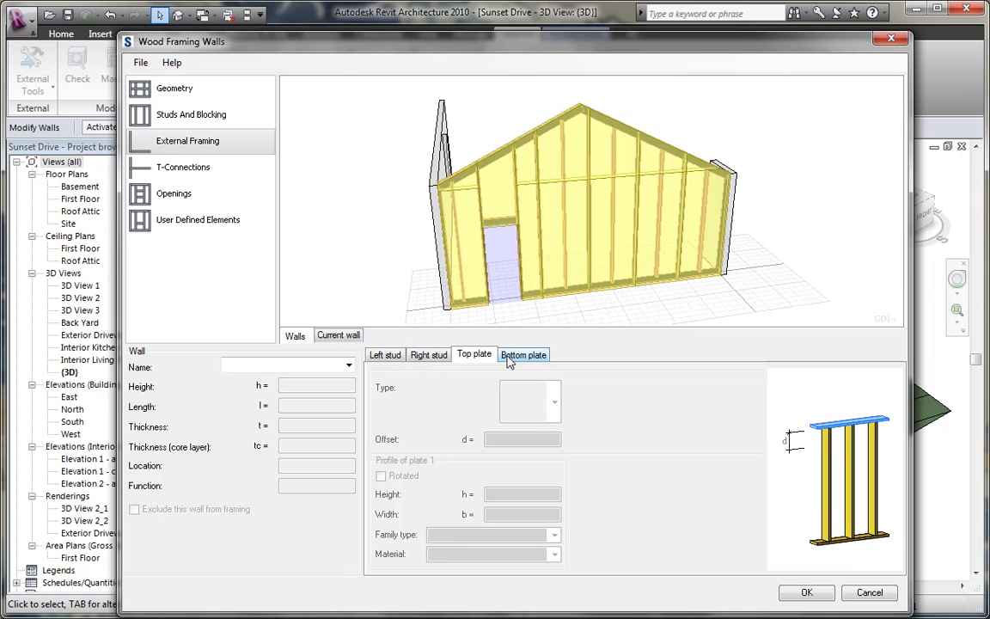
click(518, 356)
click(172, 168)
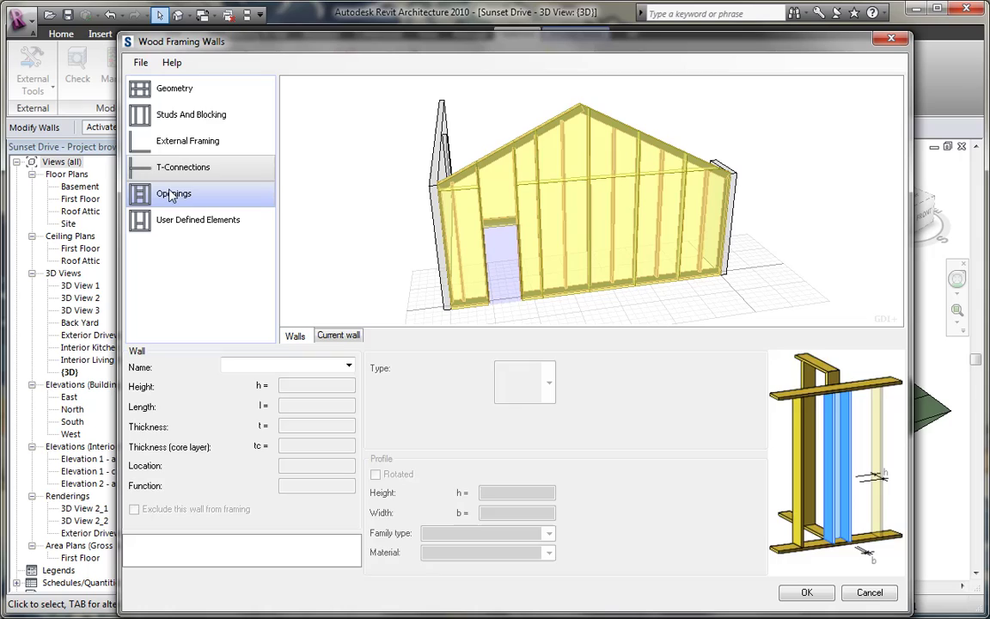
click(183, 194)
click(511, 234)
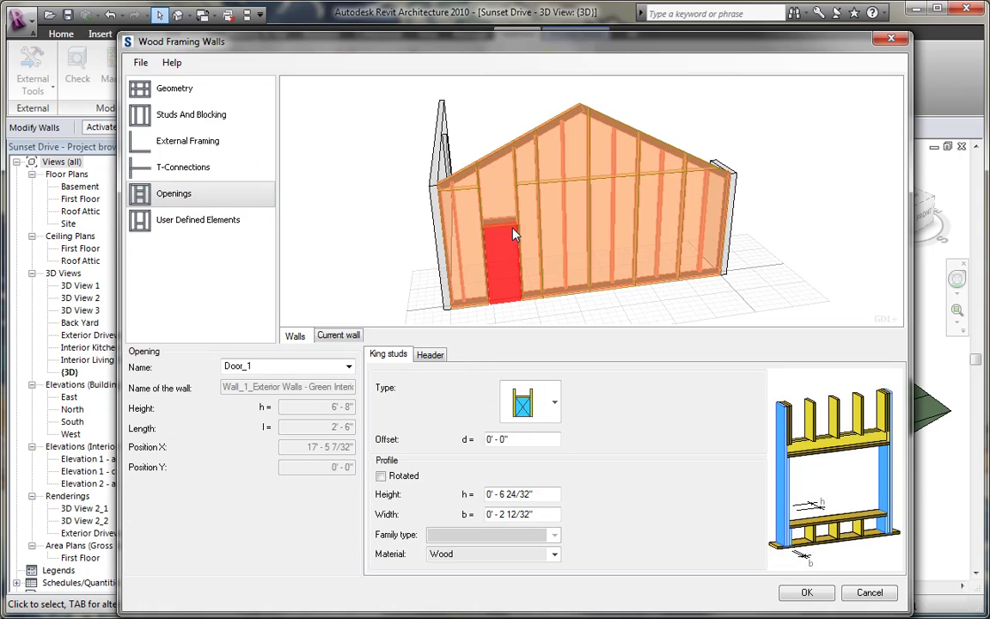
click(431, 355)
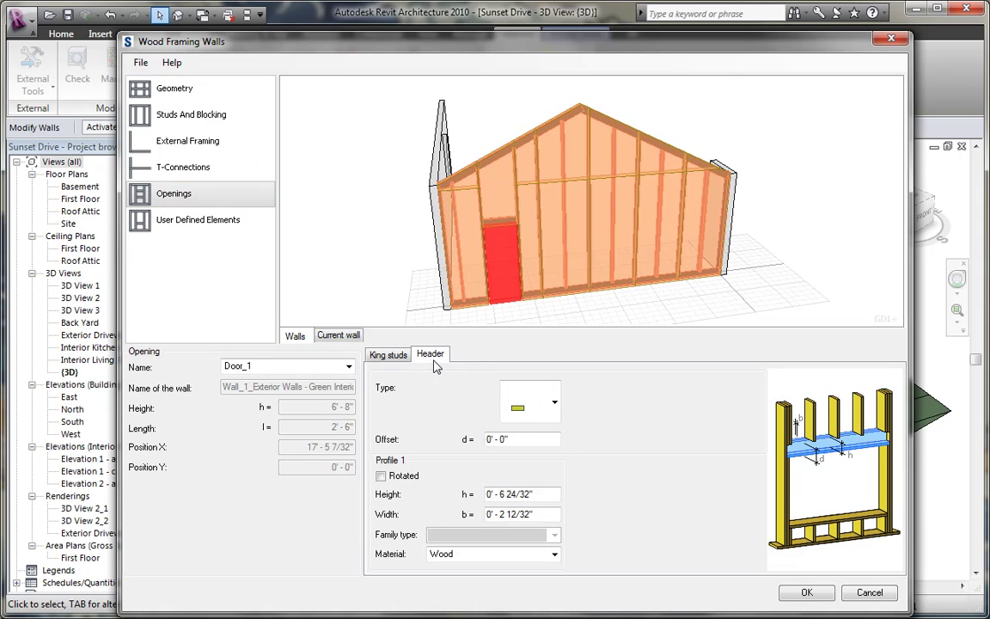
click(175, 222)
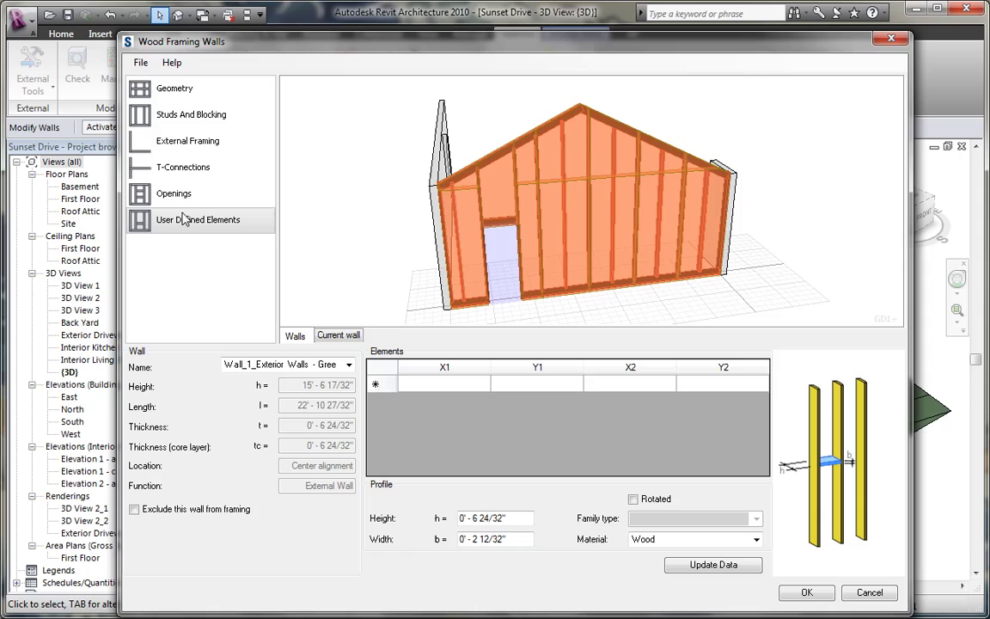
click(181, 116)
click(187, 140)
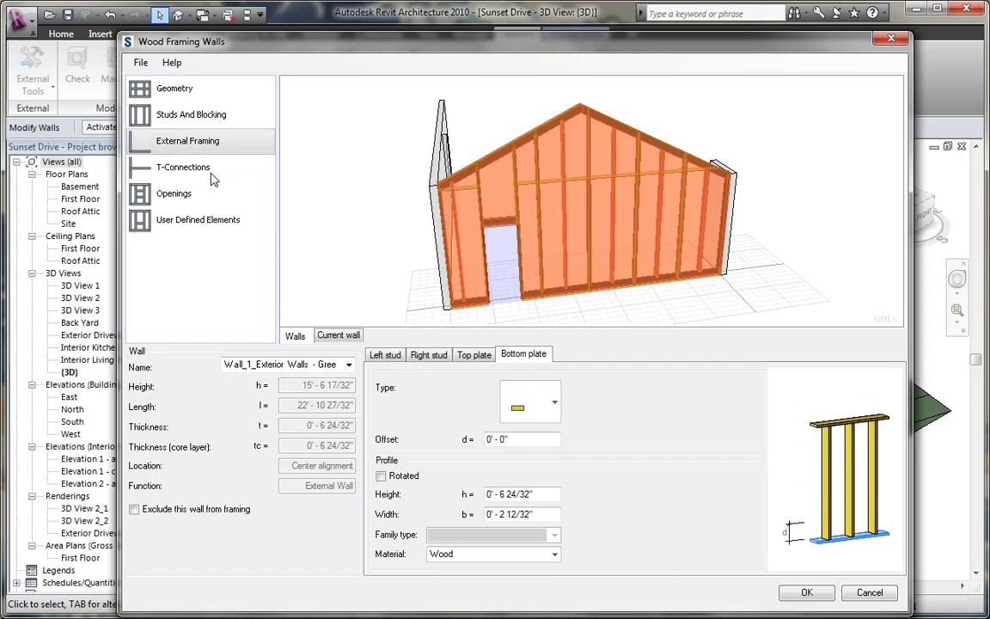
- In External Framing, pick a new top plate type and tick Rotated for top and bottom plates
click(473, 355)
click(550, 402)
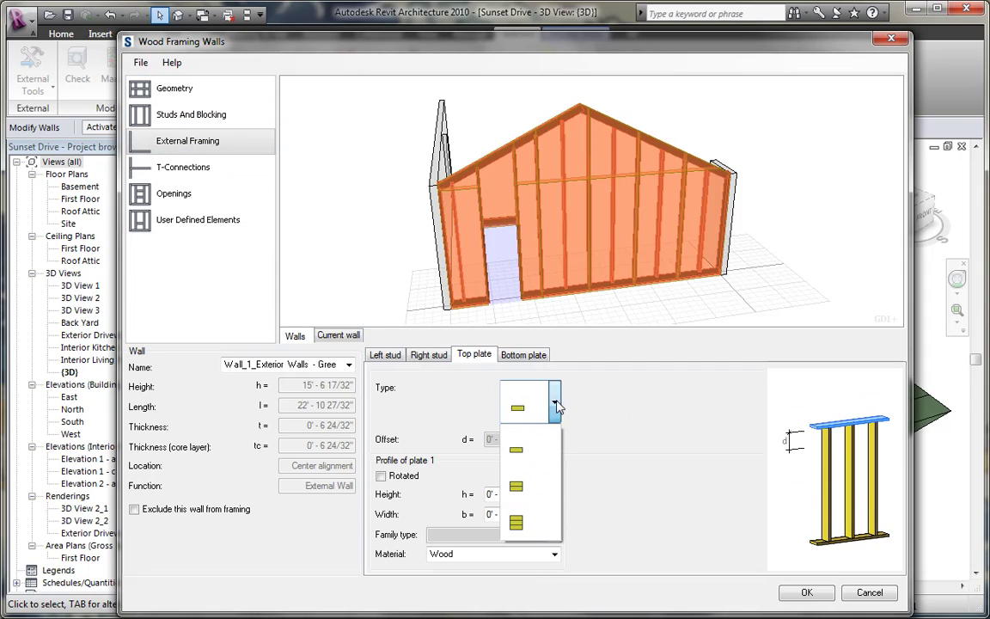
click(478, 434)
click(381, 475)
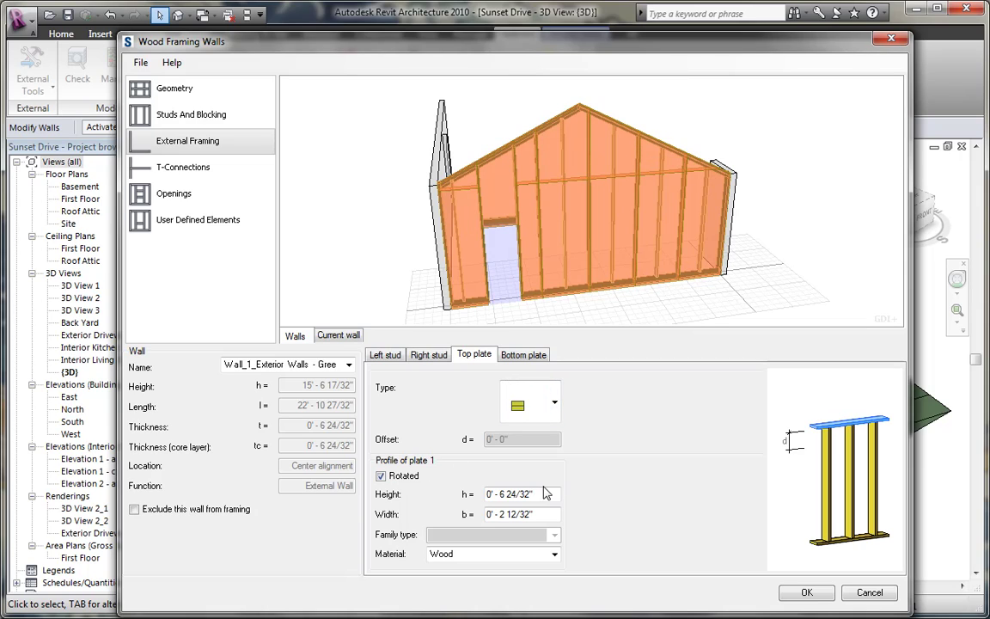
click(534, 355)
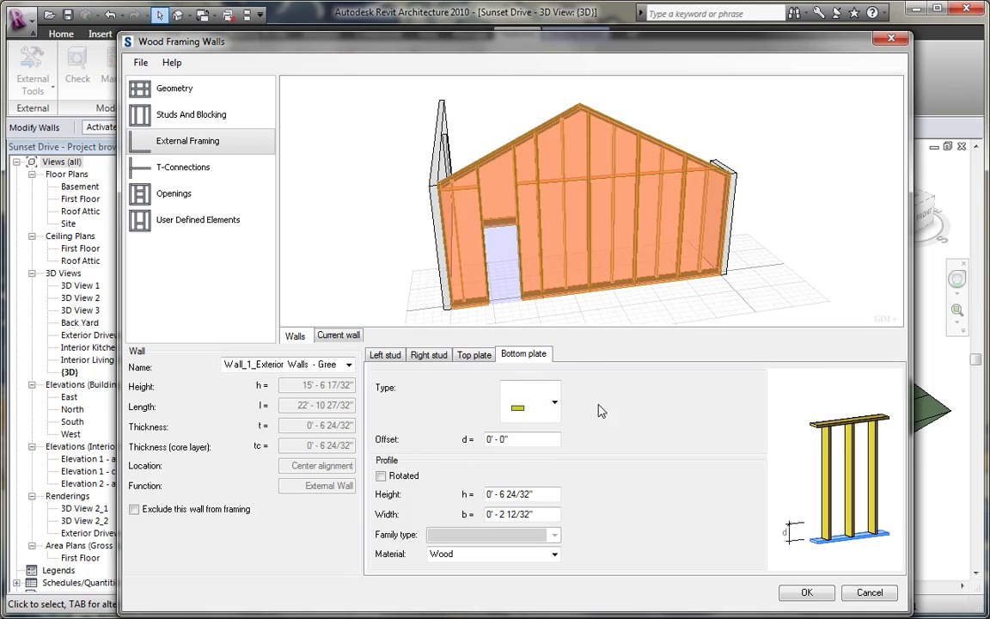
click(381, 475)
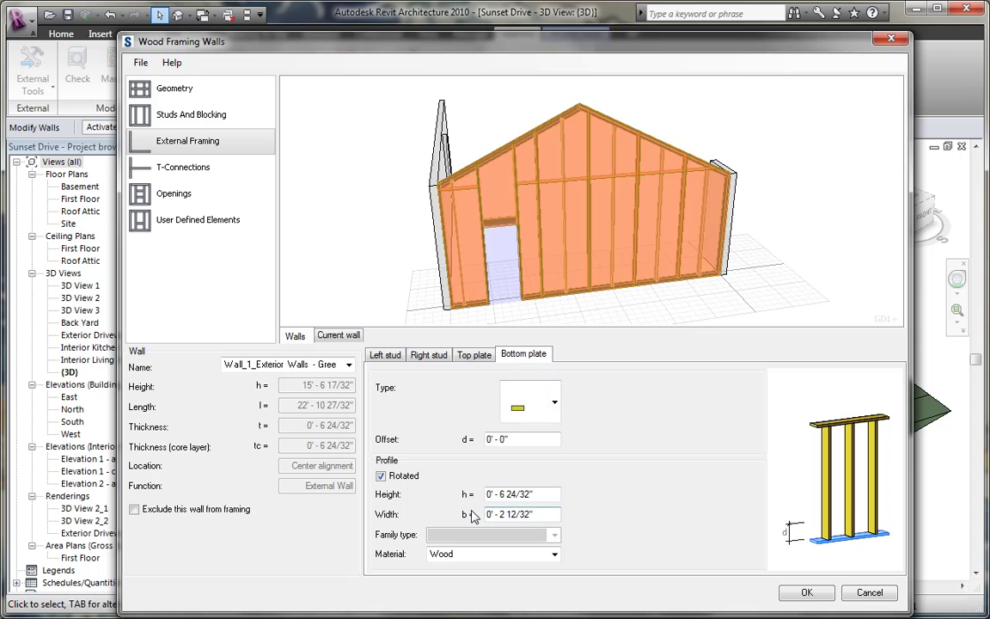
click(502, 260)
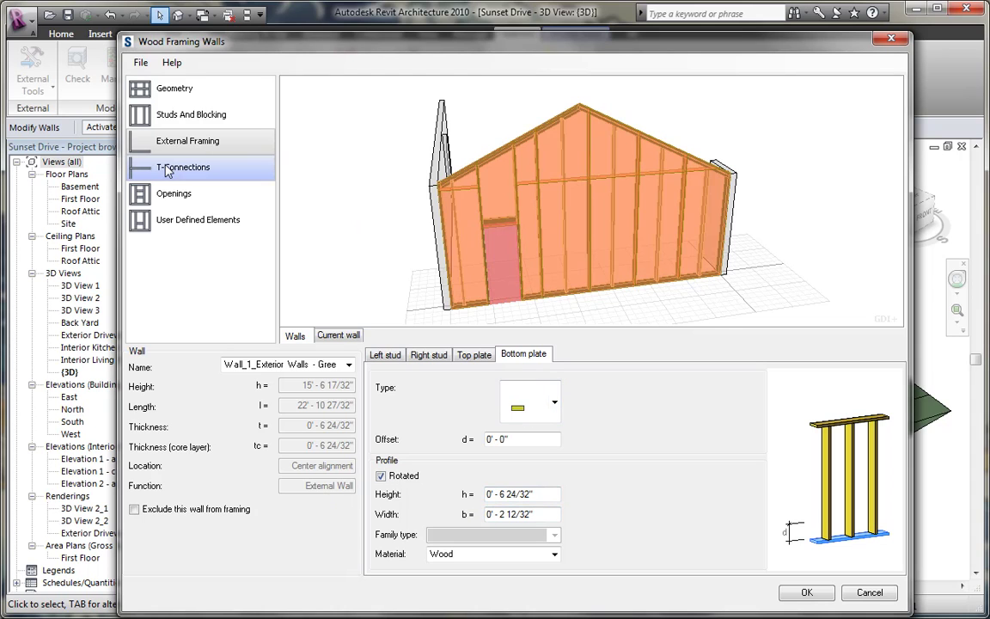
- Set the door opening's header to the second type with Profile 1 rotated
drag(378, 156, 529, 226)
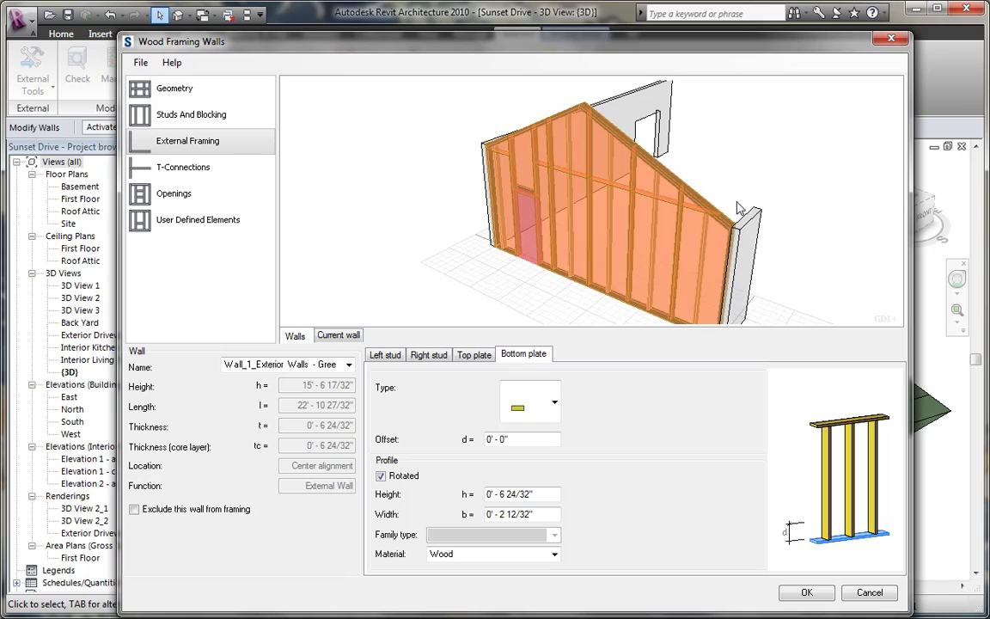
click(172, 194)
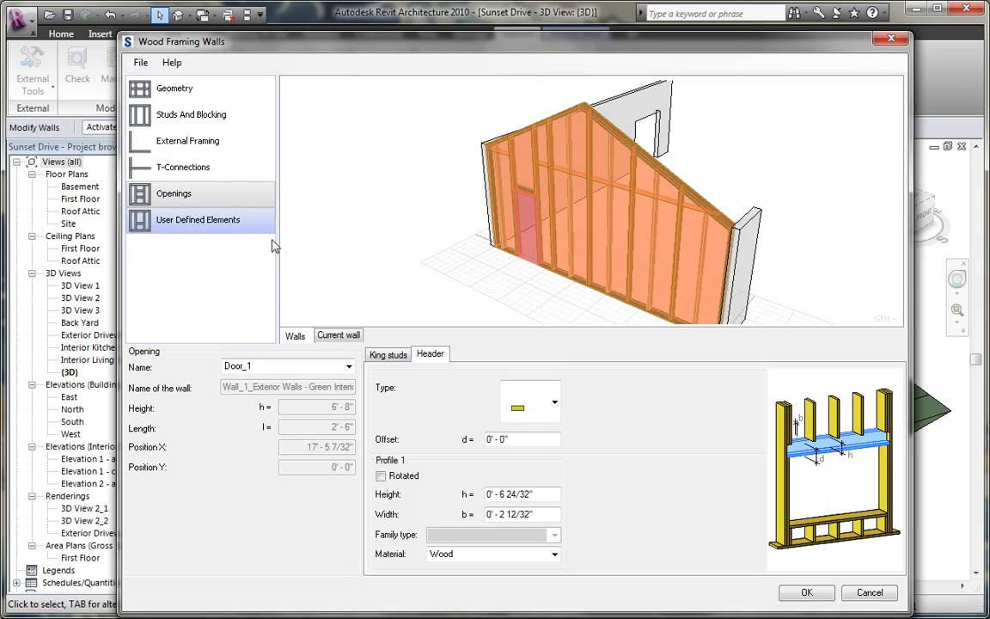
click(554, 404)
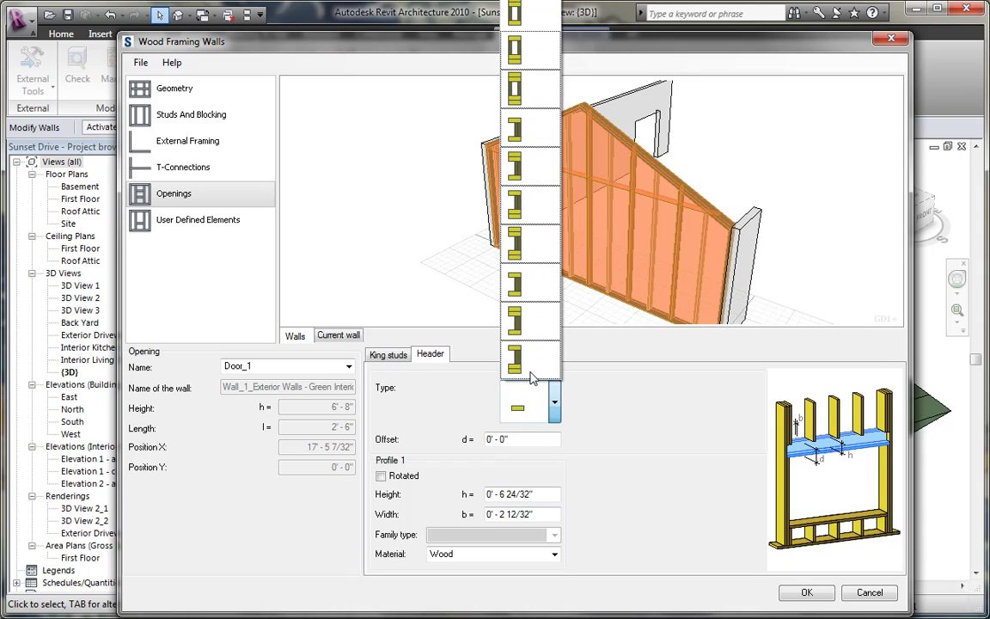
click(532, 60)
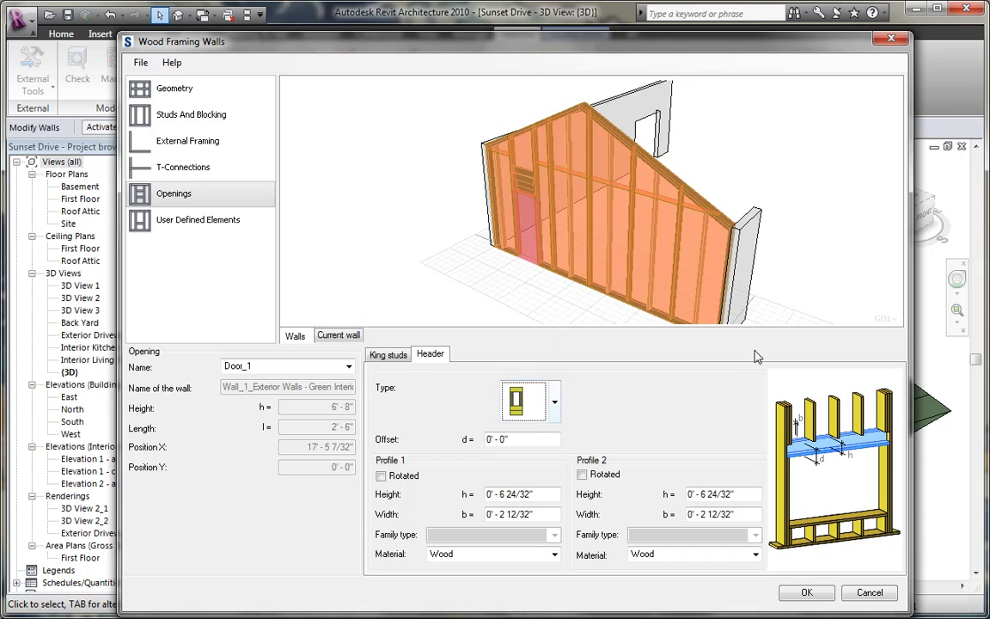
click(381, 476)
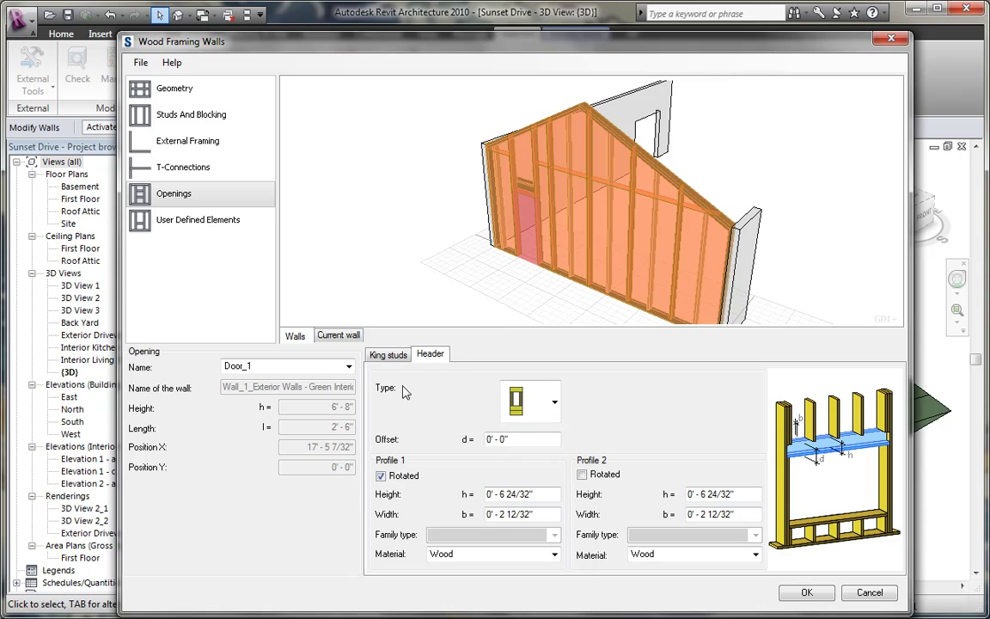
- Change the king studs to the second type and return the preview to a front view
click(389, 354)
click(554, 402)
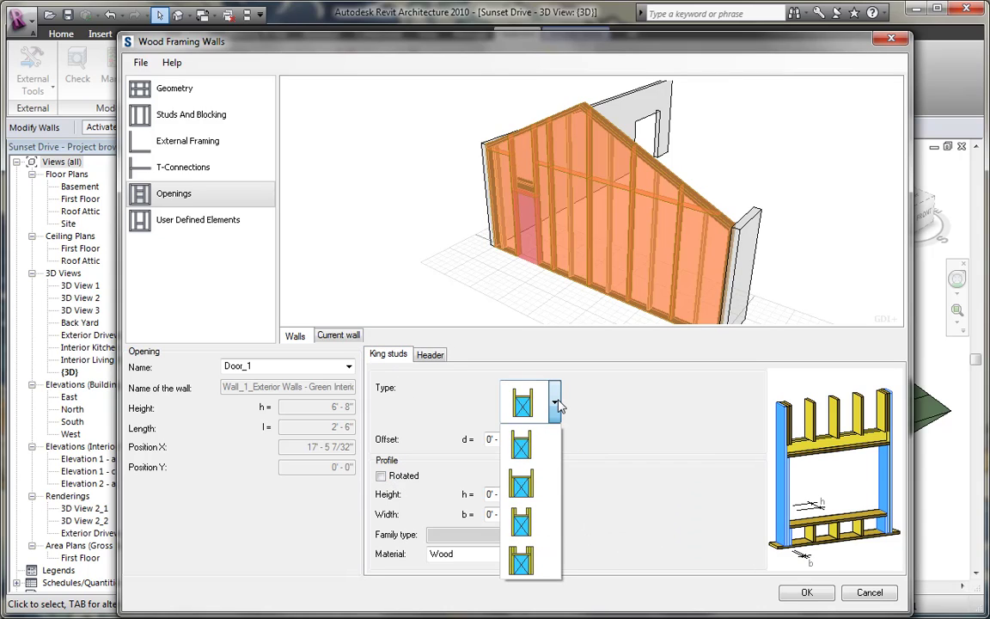
click(526, 484)
drag(481, 237, 640, 205)
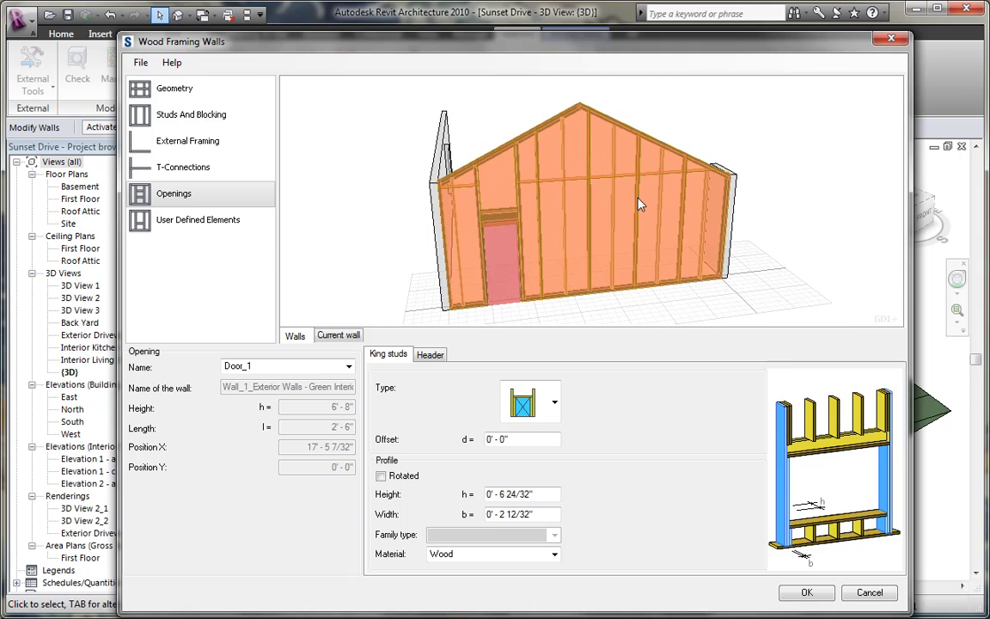
- Apply the framing, make the wall bearing, and hide the blue exterior wall in the 3D view
click(808, 593)
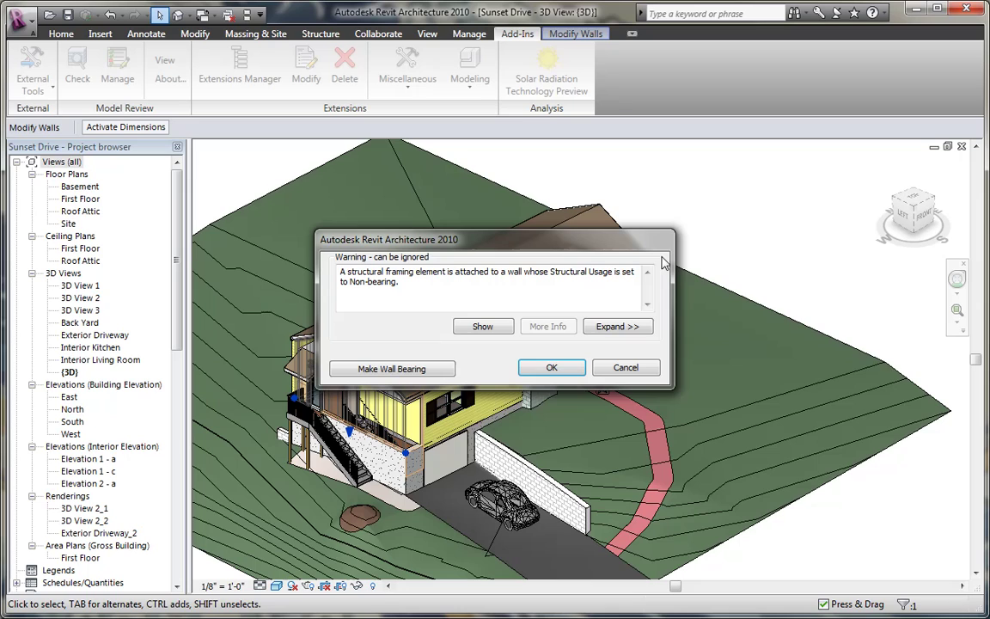
click(376, 369)
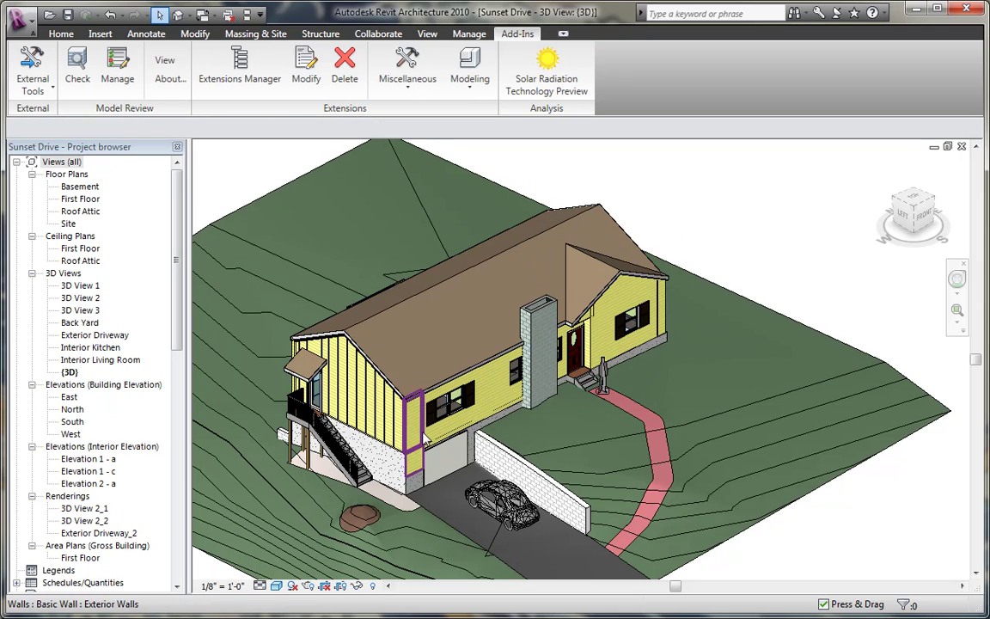
click(394, 429)
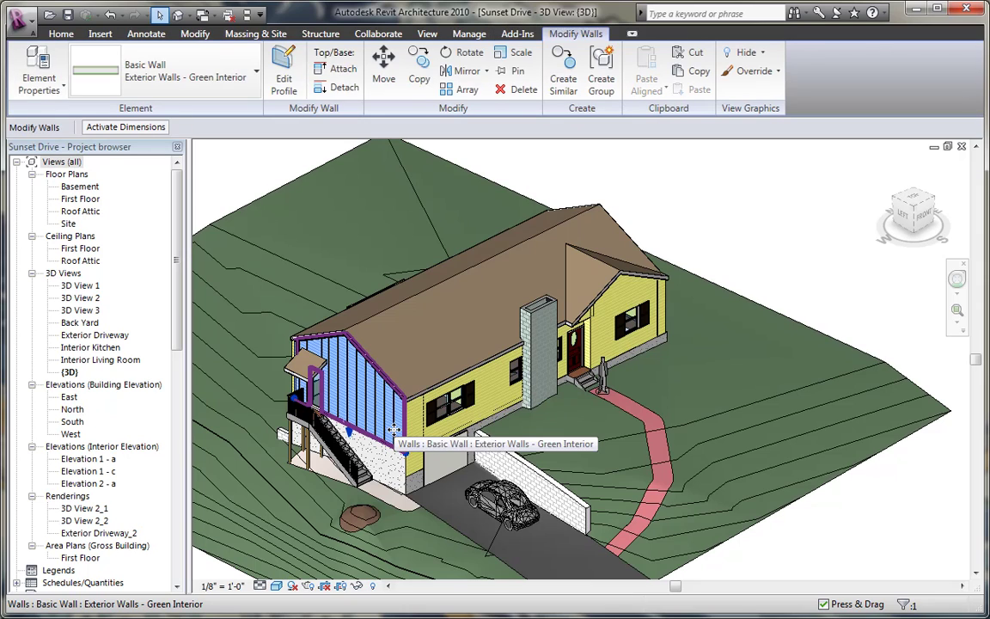
right_click(395, 429)
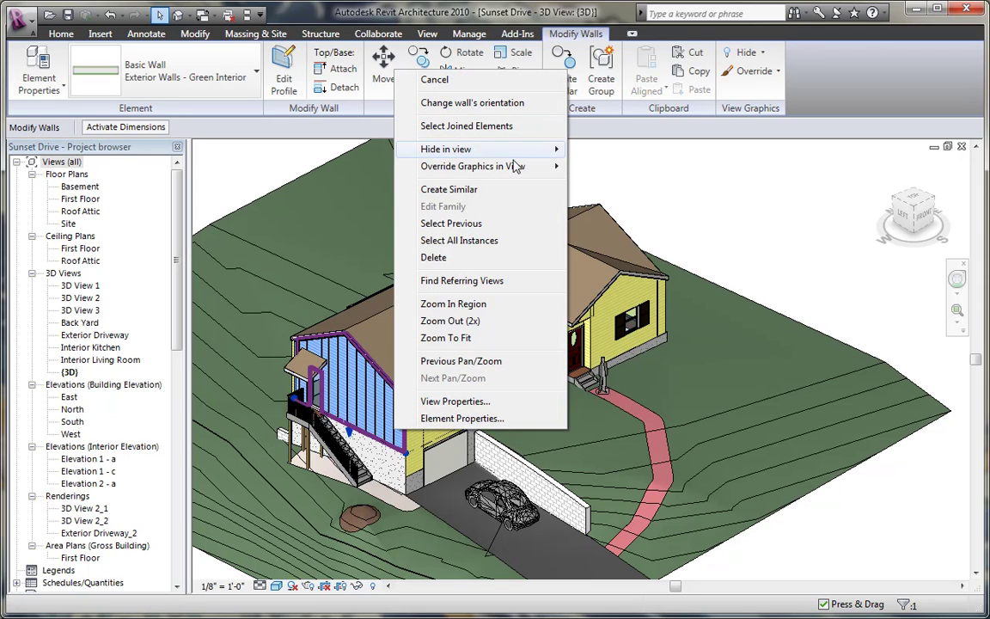
mouse_move(507, 150)
click(609, 150)
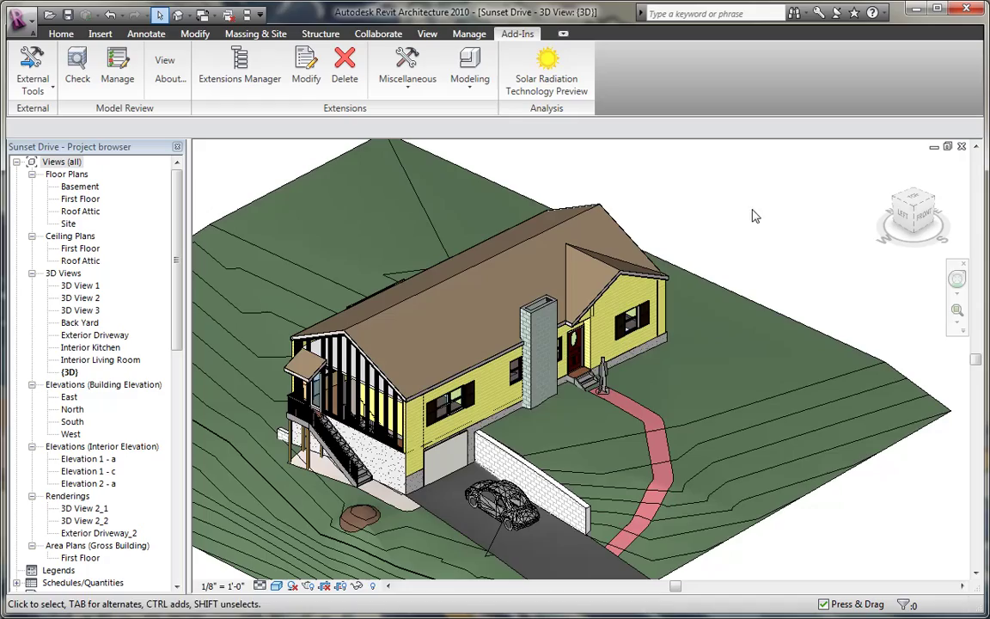
scroll(344, 369, up, 5)
scroll(283, 417, up, 3)
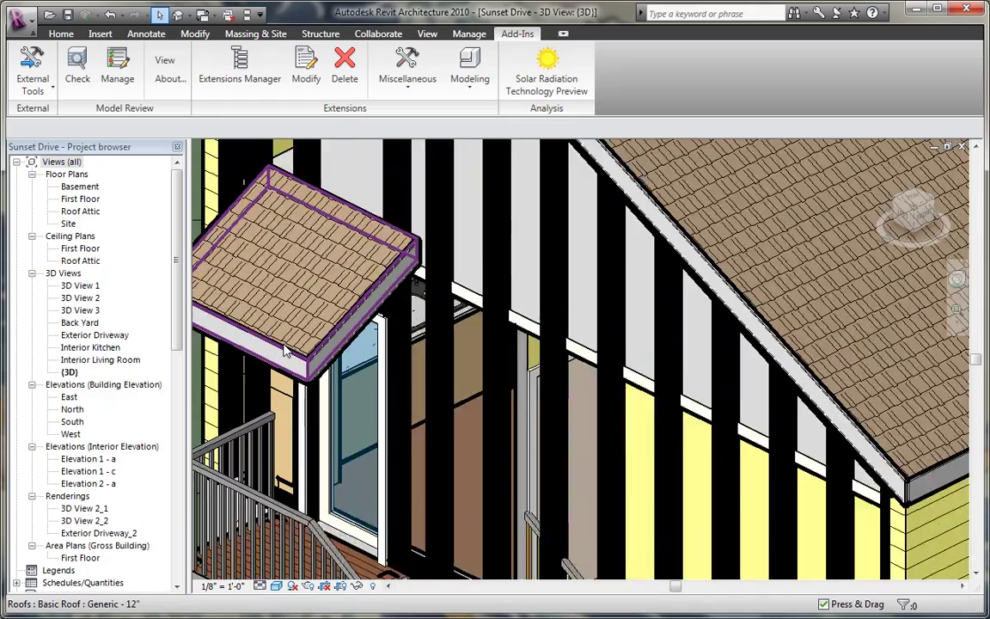
scroll(492, 411, down, 5)
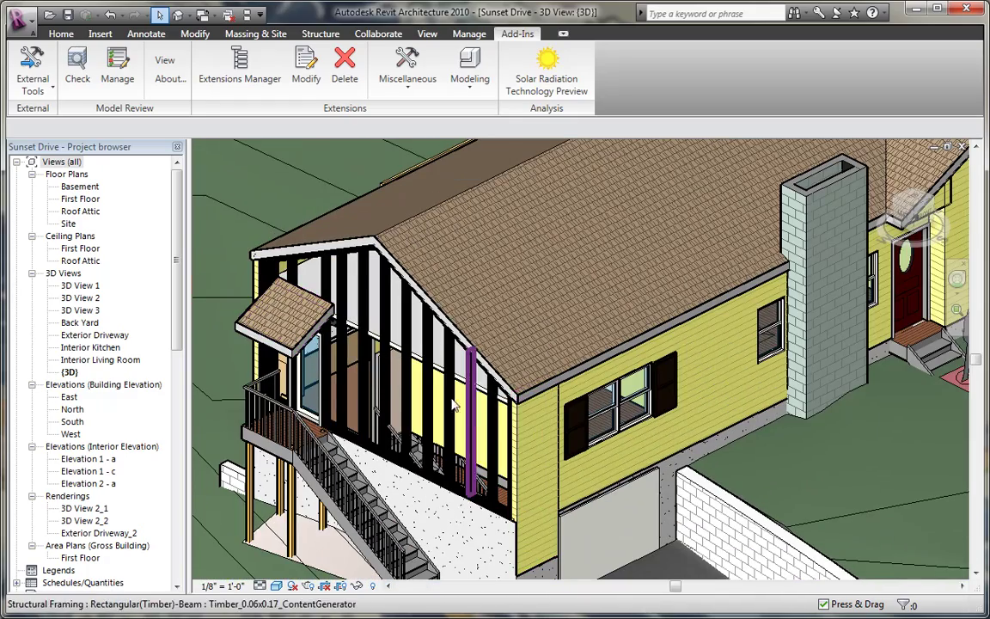